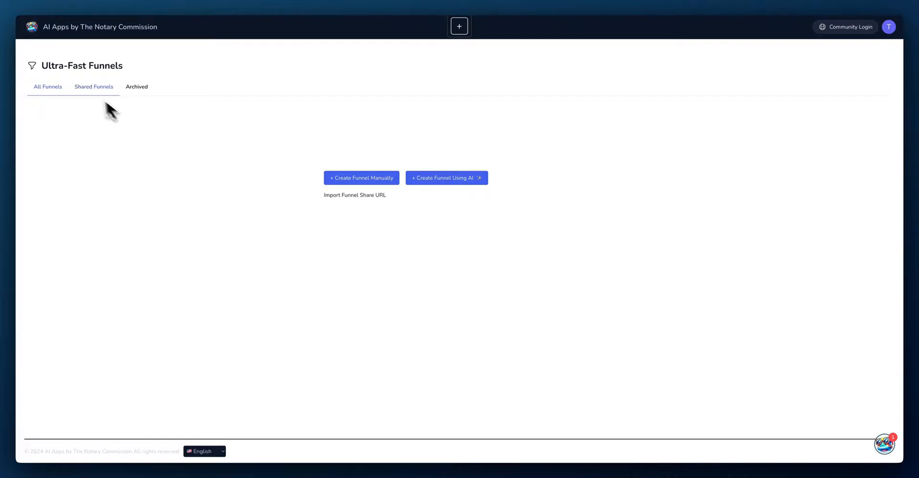
# Step: Look over the Shared Funnels list, then return to All Funnels and start a new AI-generated funnel
pyautogui.click(94, 89)
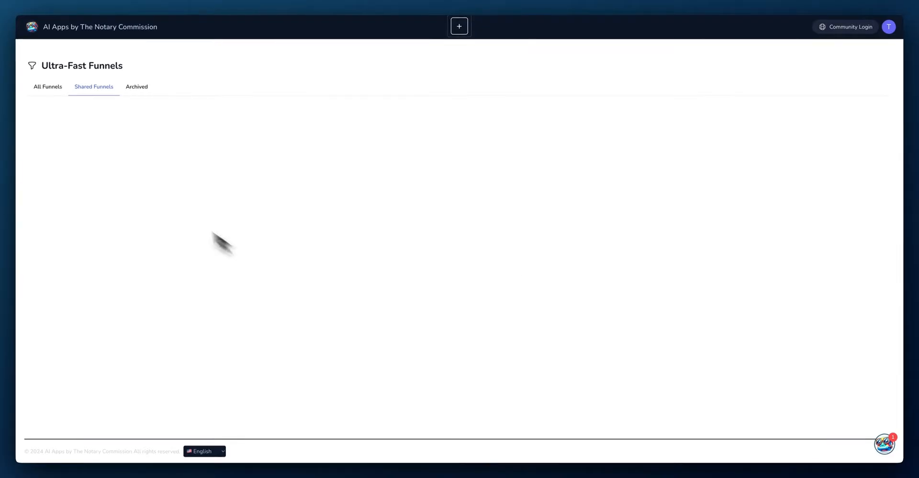
pyautogui.click(50, 86)
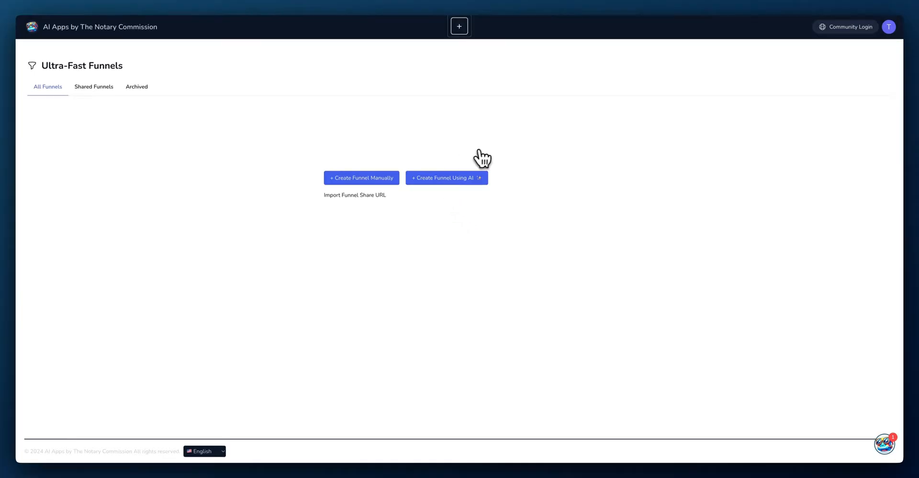
pyautogui.click(443, 181)
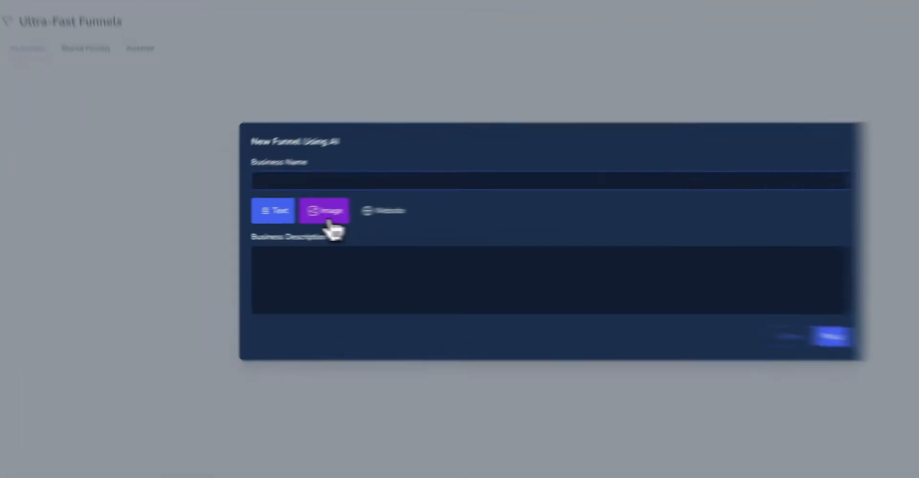
pyautogui.click(282, 214)
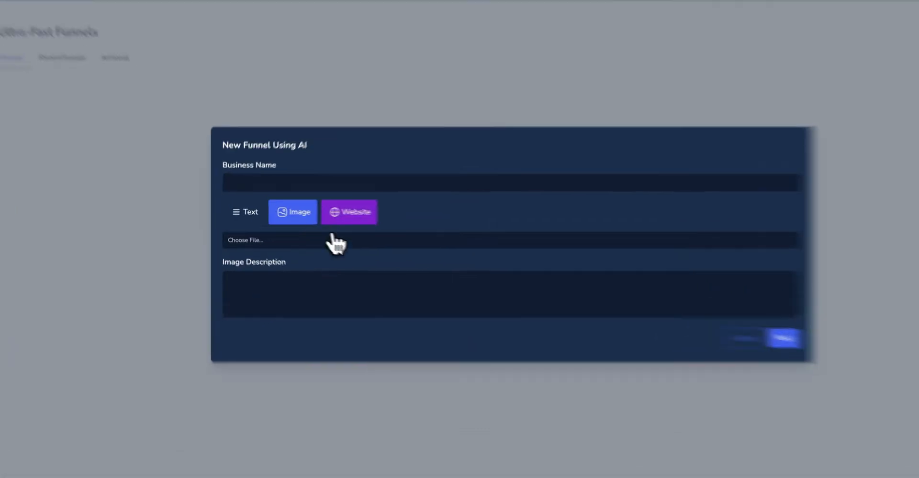
pyautogui.click(328, 212)
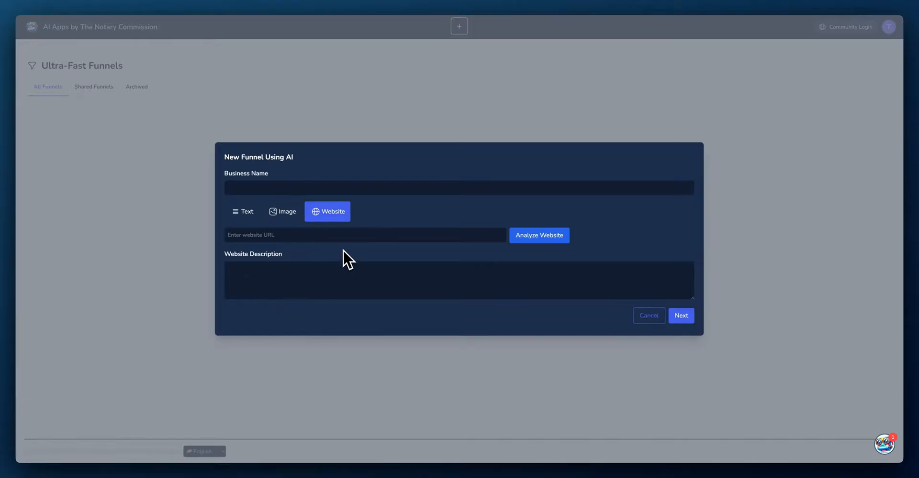
pyautogui.click(248, 212)
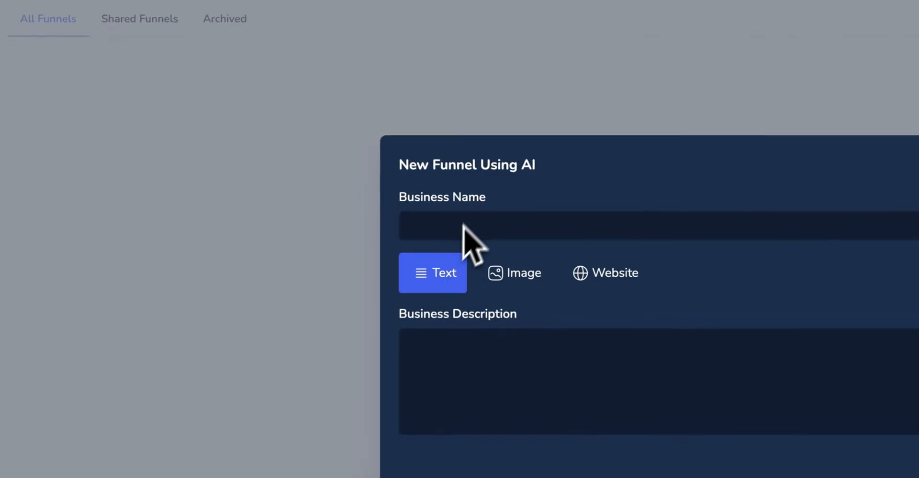
# Step: Fill in the business name Florida Man Notary Services from the autofill suggestion
pyautogui.click(258, 186)
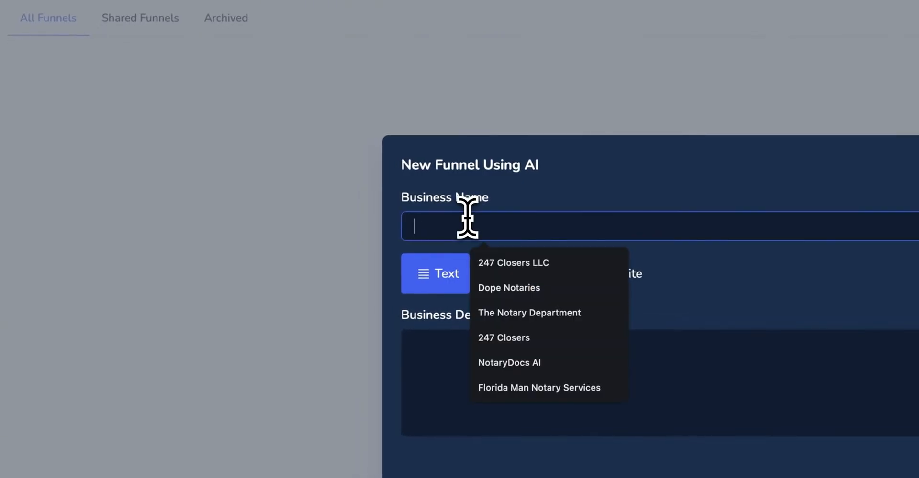
pyautogui.write('Flo')
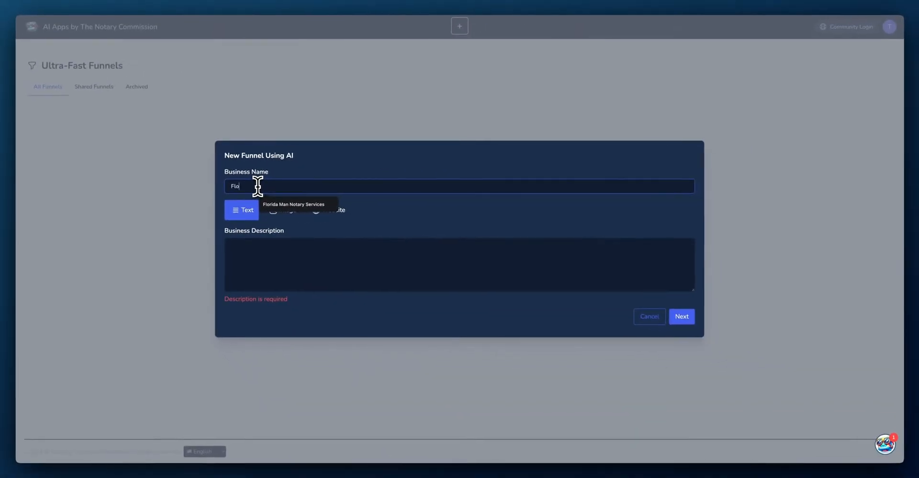
pyautogui.write('rida')
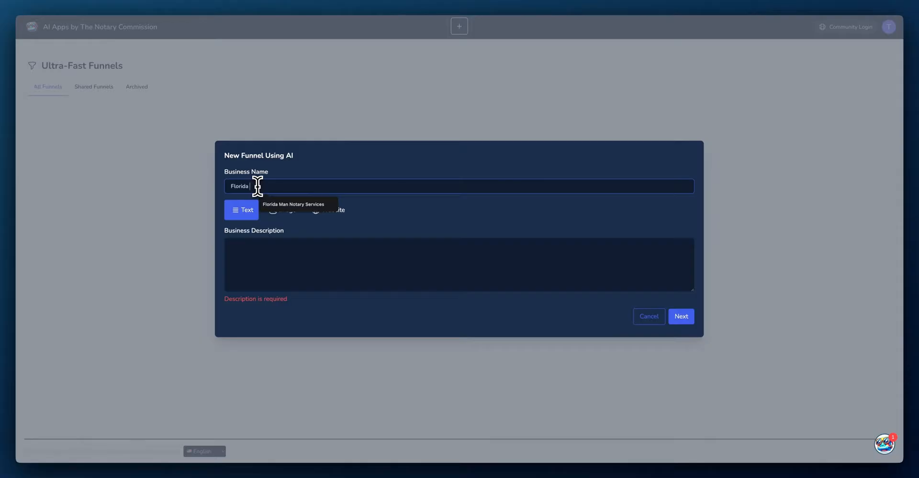
pyautogui.click(270, 204)
# Step: Write a Miami-area notary signing business description and continue to the next setup step
pyautogui.click(290, 265)
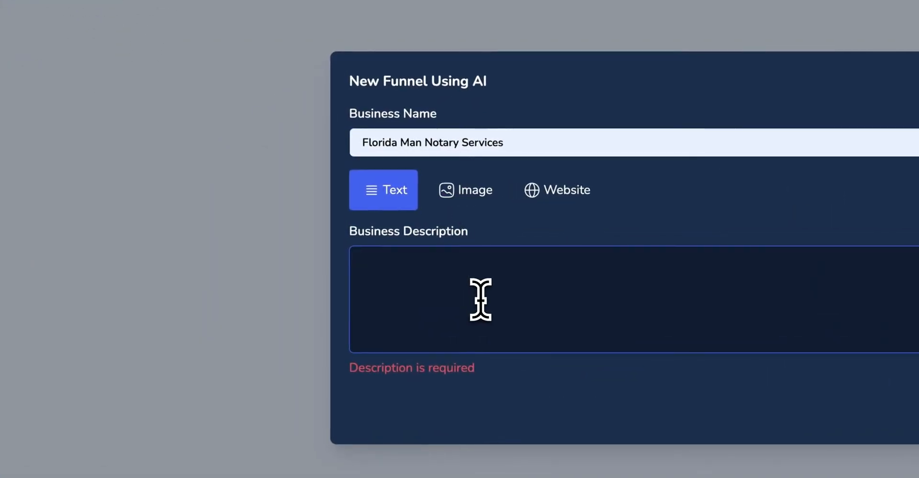
pyautogui.write('Florid')
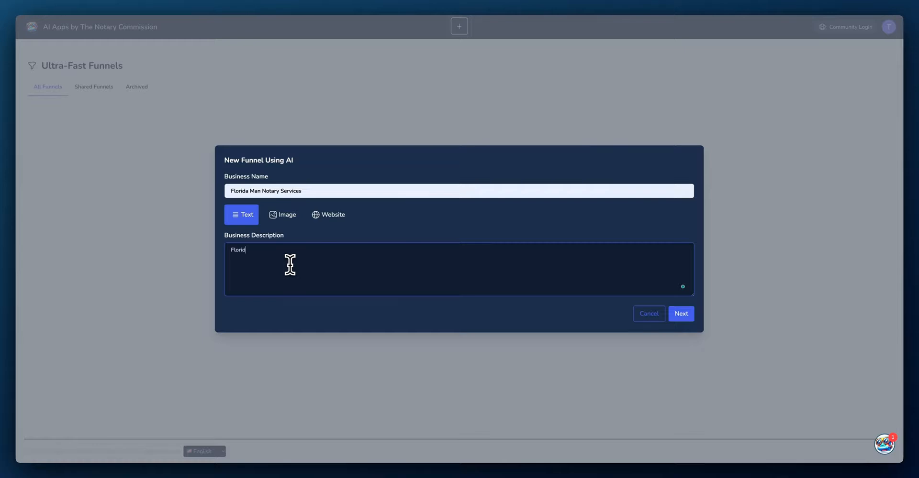
pyautogui.press('BackSpace')
pyautogui.press('BackSpace')
pyautogui.press('BackSpace')
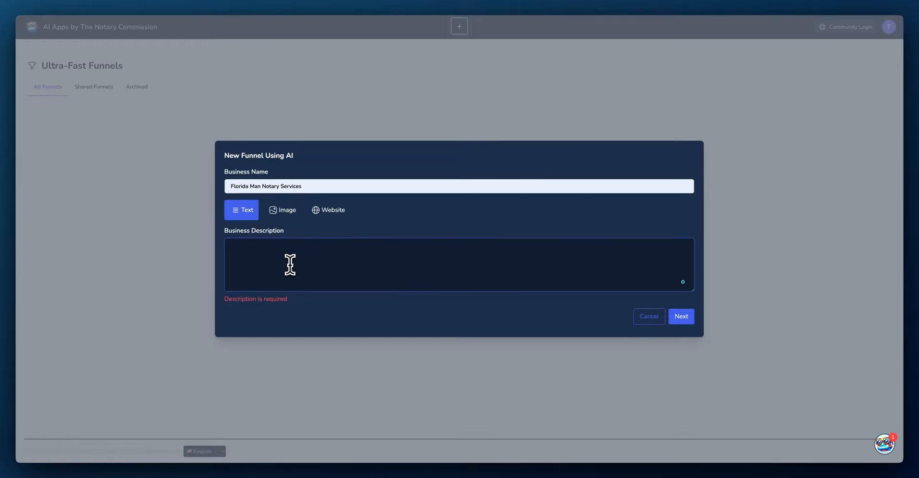
pyautogui.write('We')
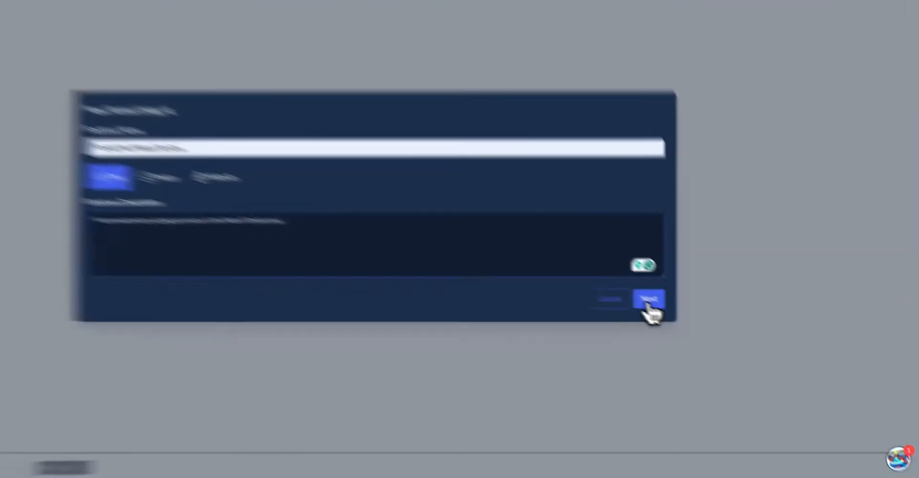
pyautogui.click(681, 314)
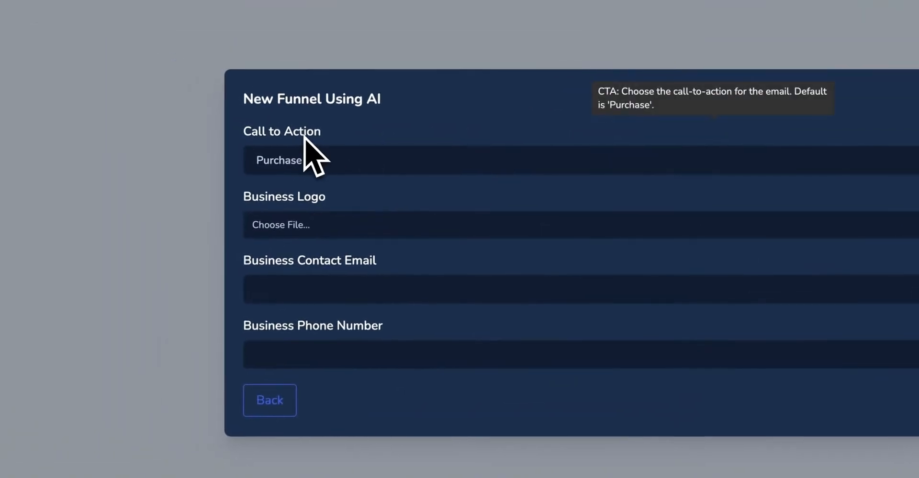
# Step: Set the call to action to Call Us and upload the sunglasses robot logo from the Logos folder
pyautogui.click(402, 165)
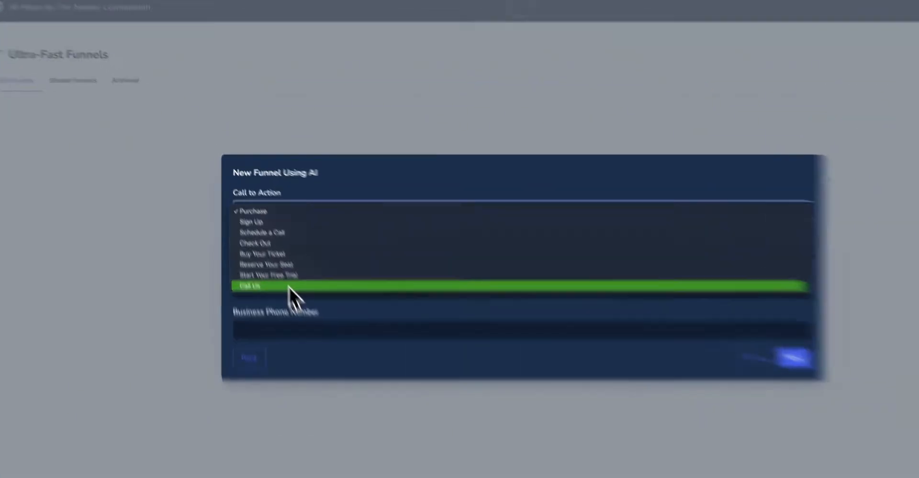
pyautogui.click(269, 254)
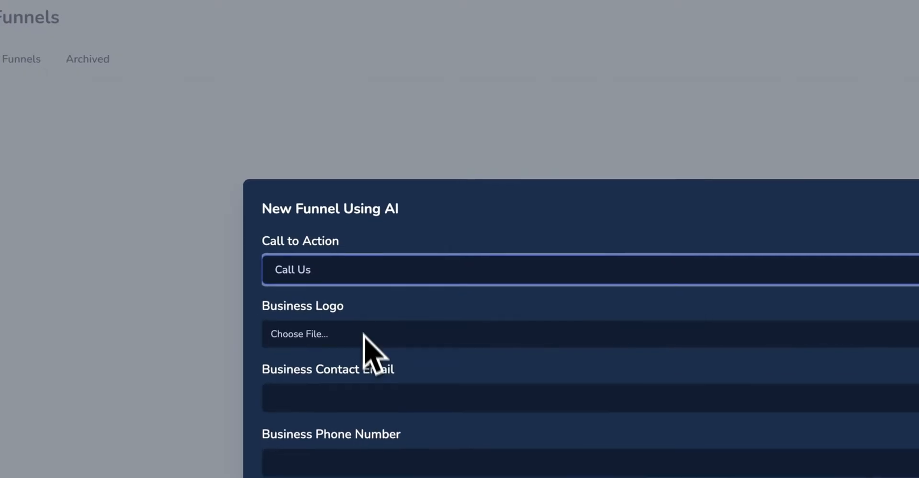
pyautogui.click(405, 340)
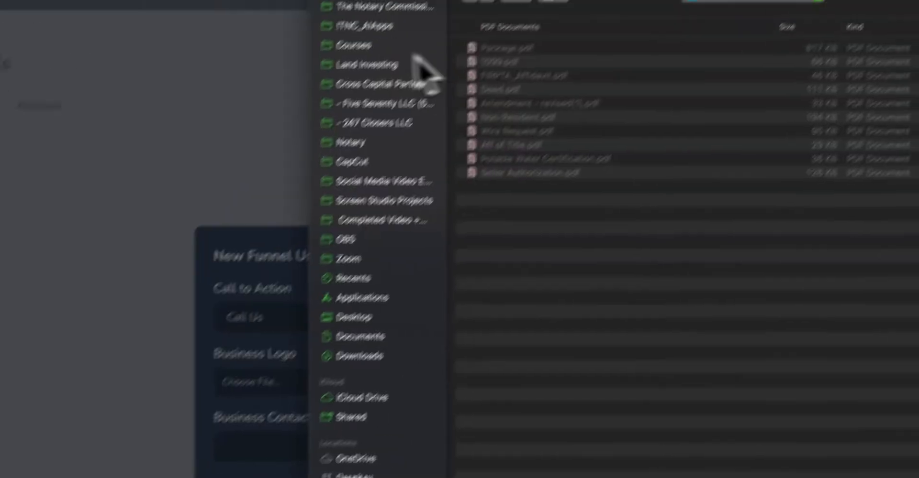
pyautogui.click(345, 62)
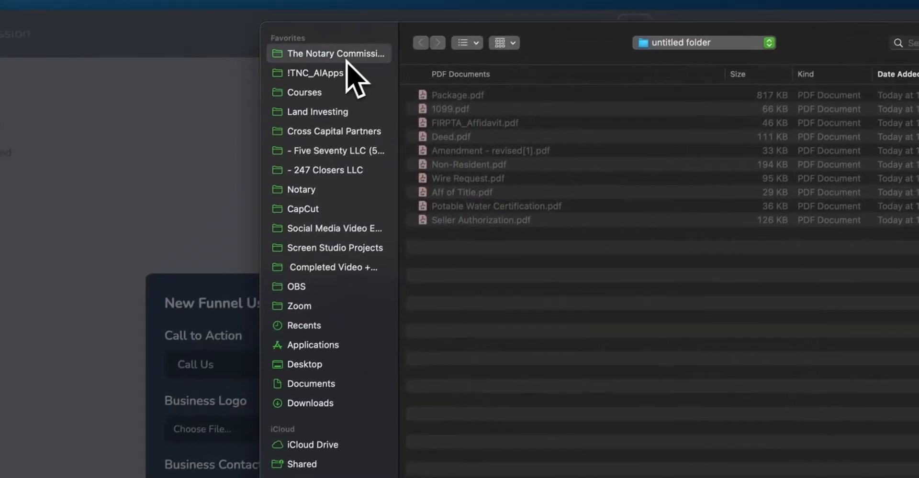
pyautogui.doubleClick(432, 241)
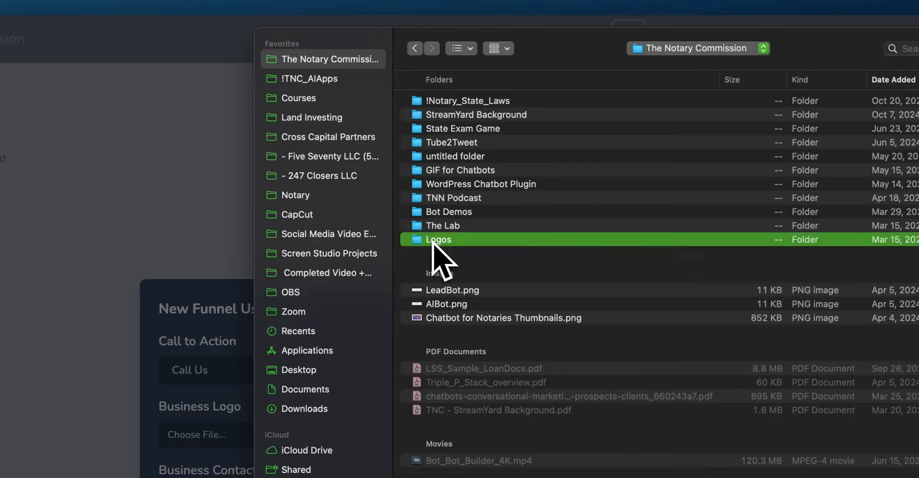
pyautogui.click(460, 171)
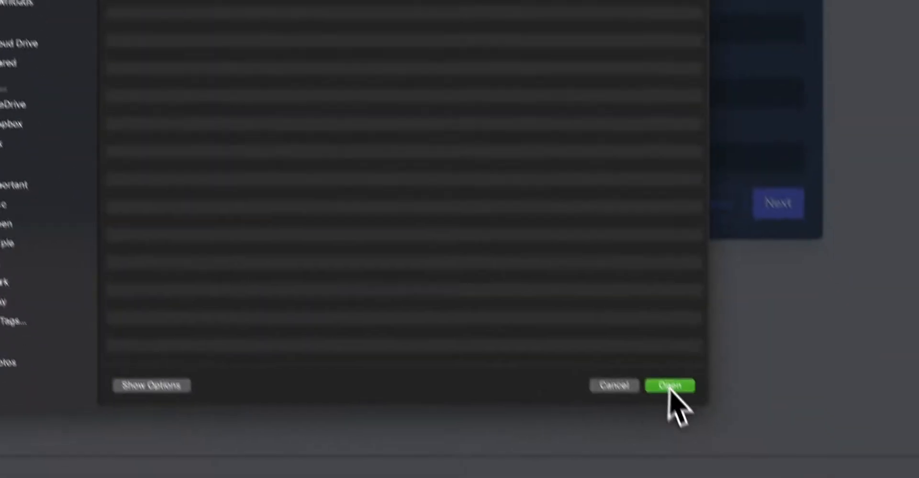
pyautogui.click(669, 387)
# Step: Enter the business contact email and phone number
pyautogui.click(5, 148)
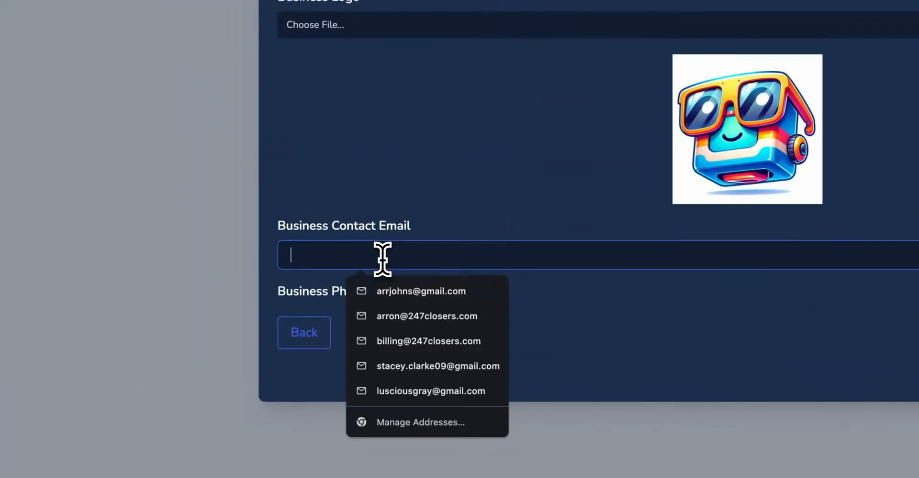
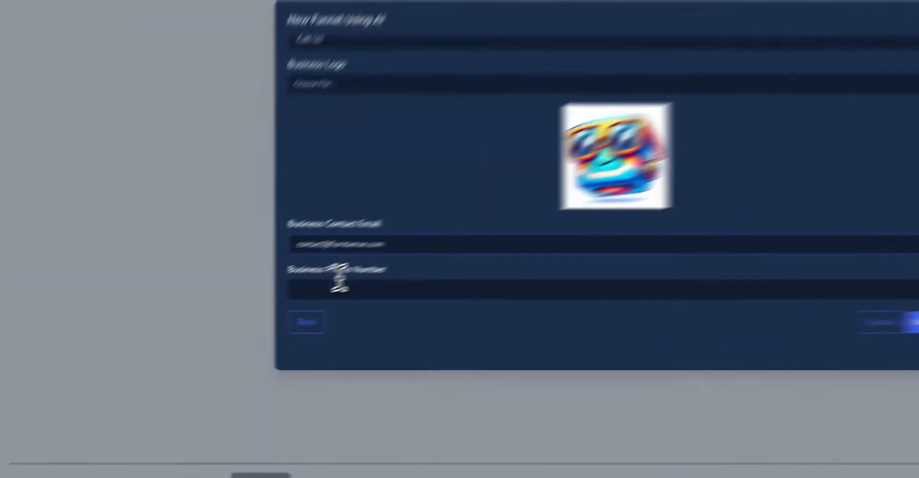
pyautogui.click(260, 312)
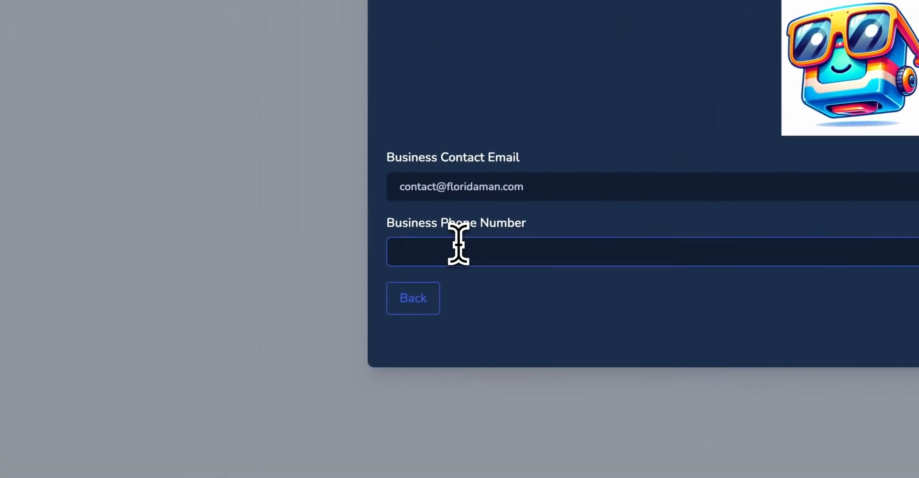
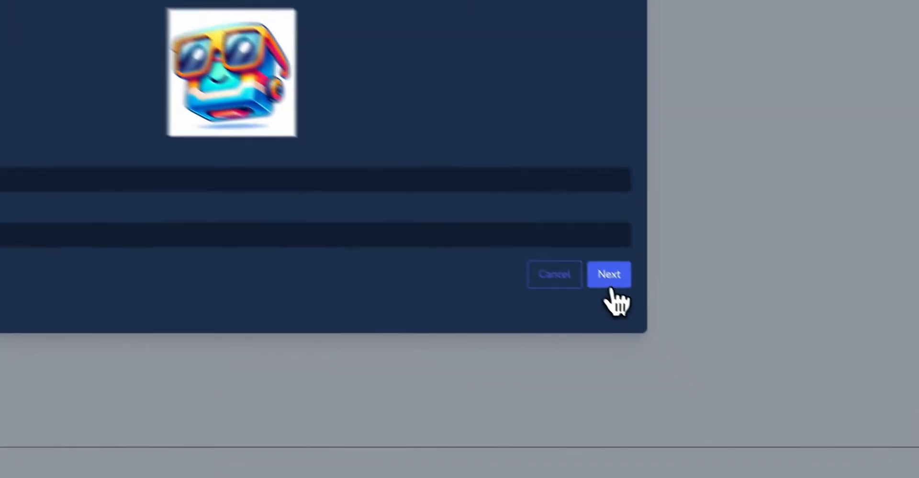
# Step: Advance to template choice and scroll through the first template's landing-page preview
pyautogui.click(681, 338)
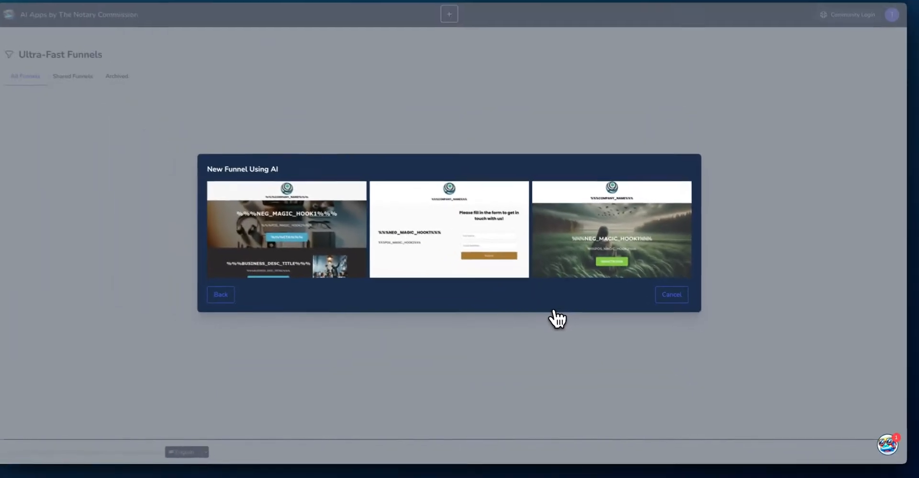
pyautogui.moveTo(521, 273)
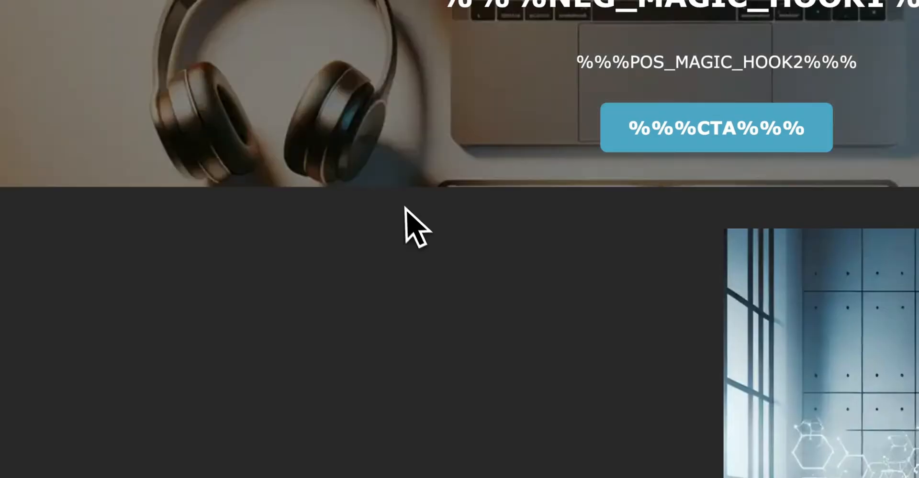
pyautogui.scroll(-10, 383, 188)
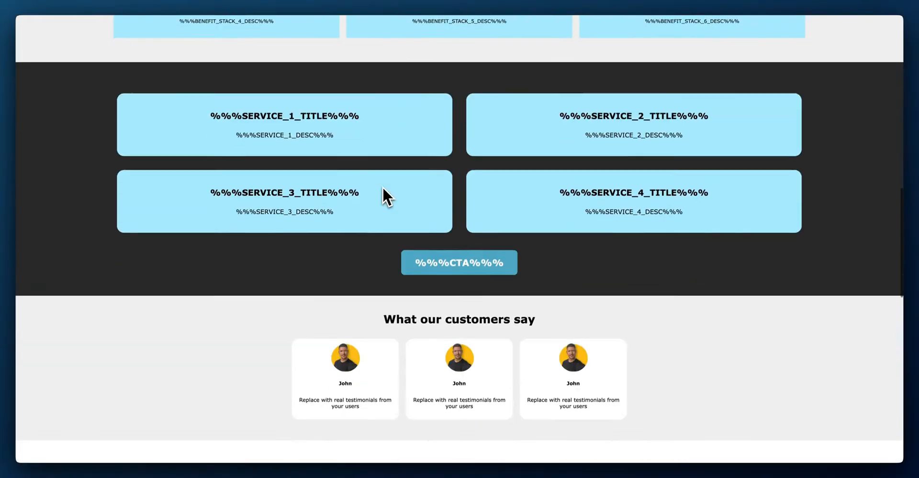
pyautogui.scroll(-12, 383, 186)
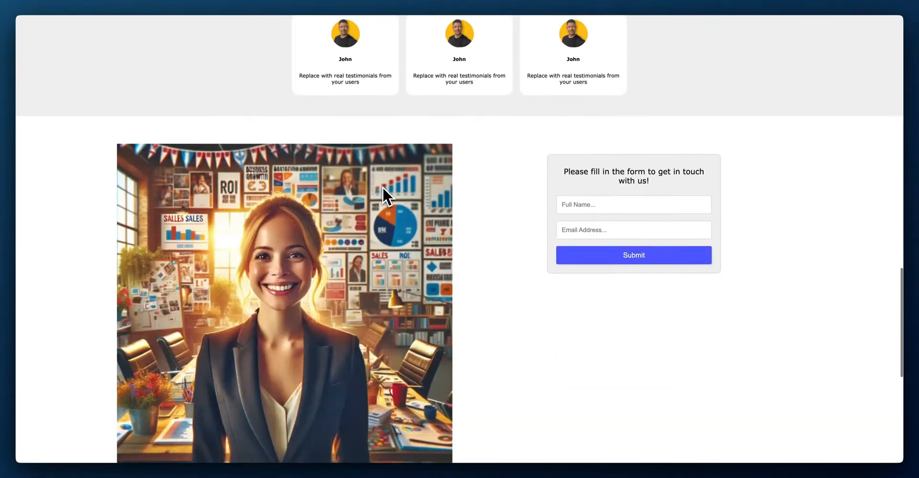
pyautogui.scroll(20, 383, 187)
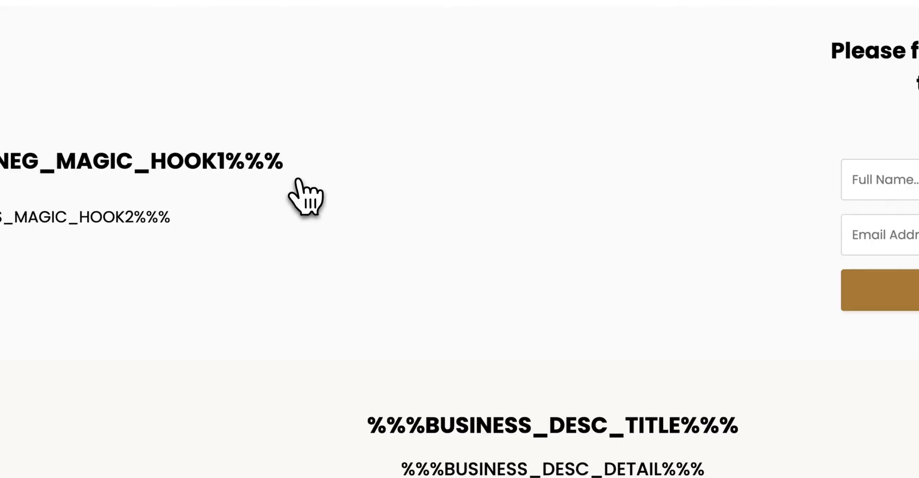
pyautogui.scroll(-20, 476, 198)
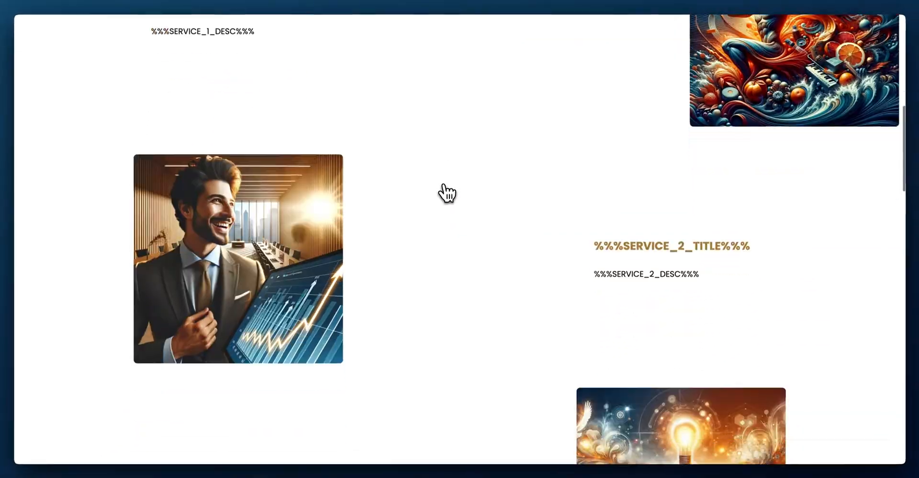
pyautogui.scroll(-20, 446, 193)
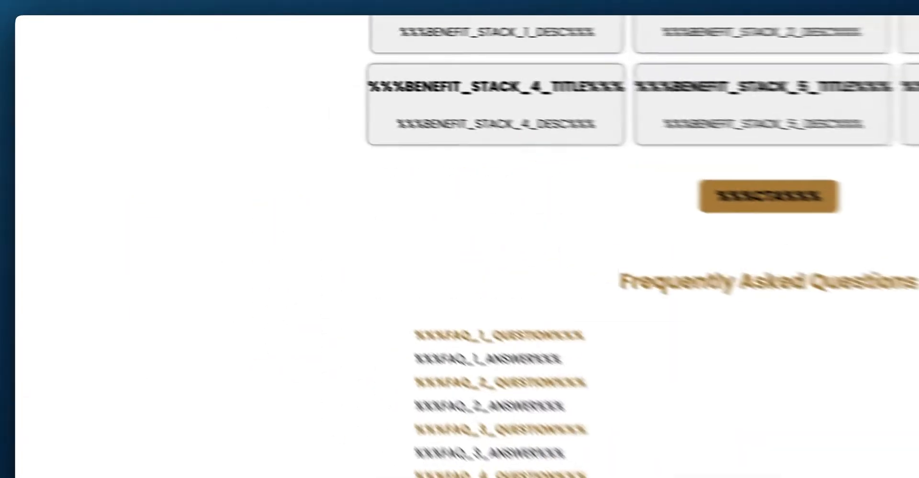
# Step: Preview a second template, scrolling through its hero, Services and Why choose us sections
pyautogui.click(201, 1)
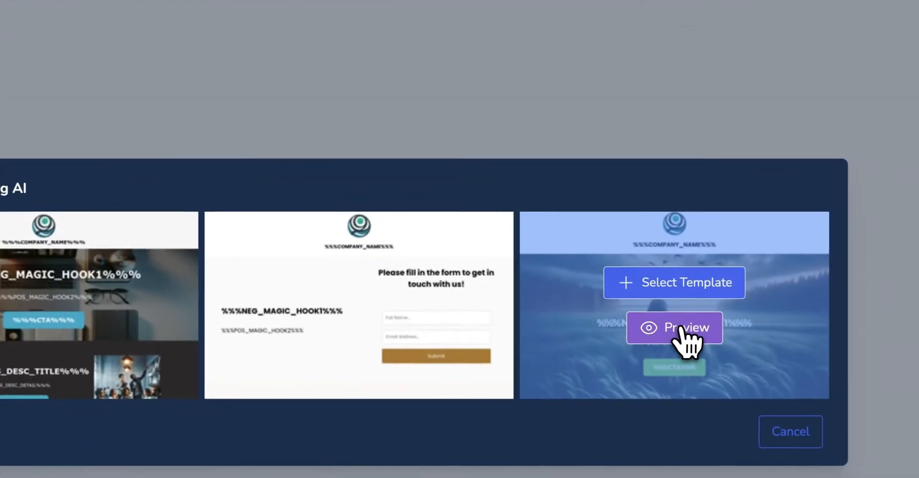
pyautogui.click(739, 344)
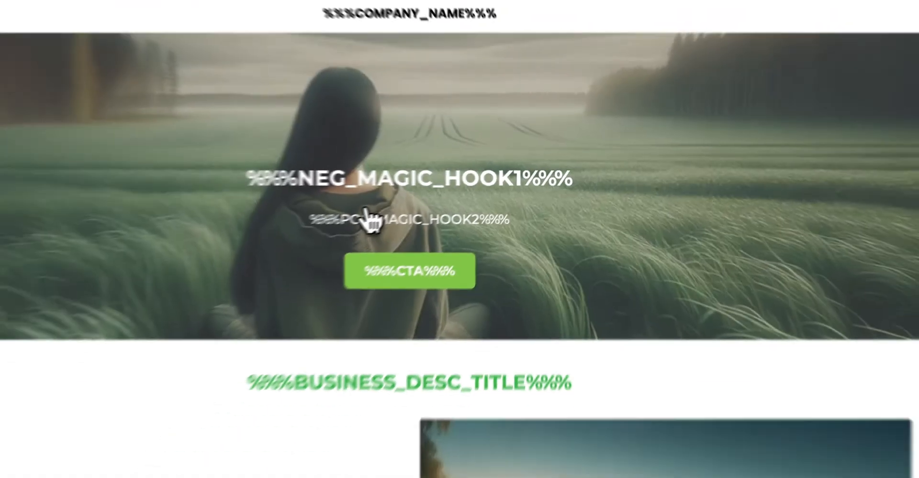
pyautogui.scroll(-10, 426, 206)
pyautogui.scroll(-15, 433, 204)
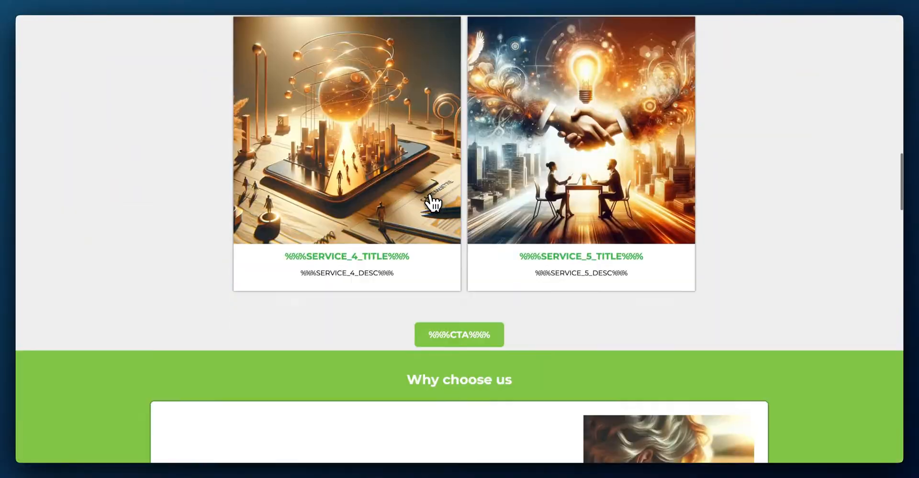
pyautogui.scroll(-15, 434, 203)
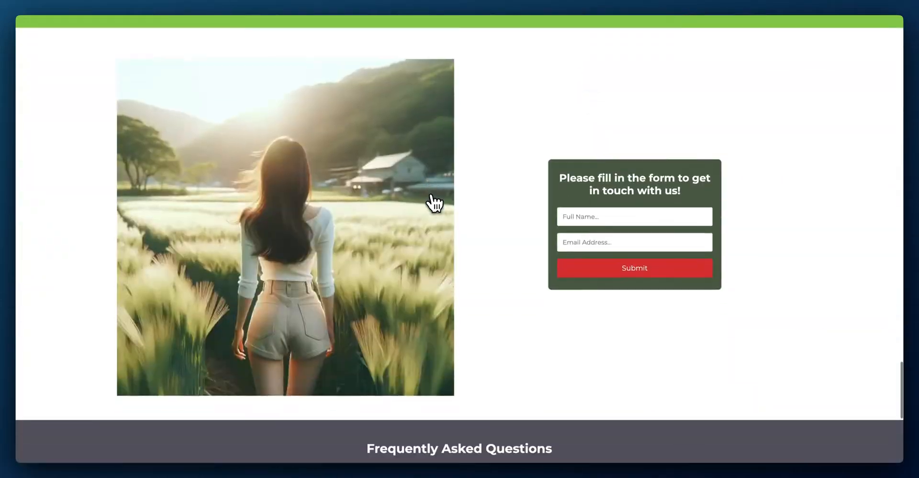
pyautogui.scroll(6, 433, 204)
pyautogui.scroll(20, 434, 203)
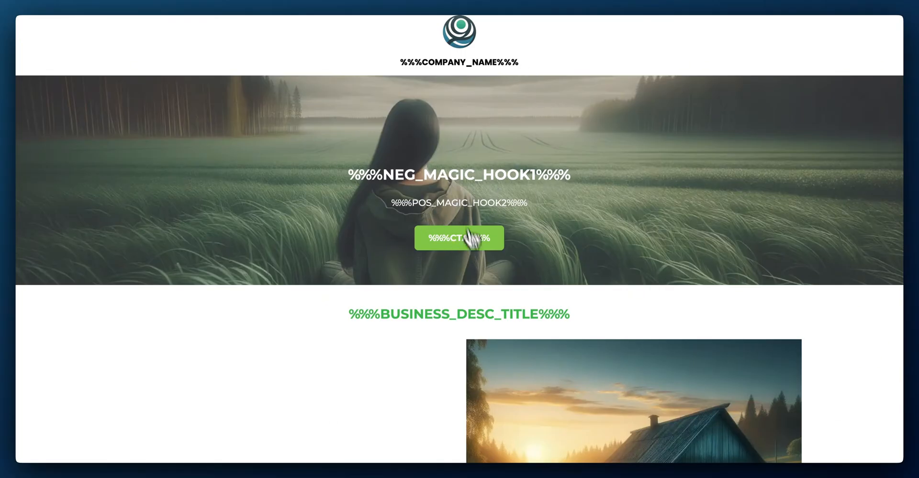
pyautogui.scroll(-12, 459, 242)
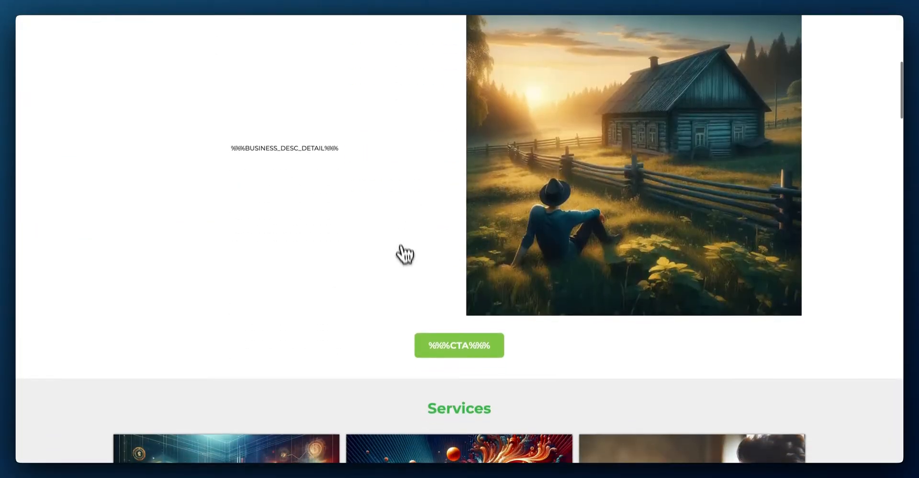
pyautogui.scroll(-2, 409, 268)
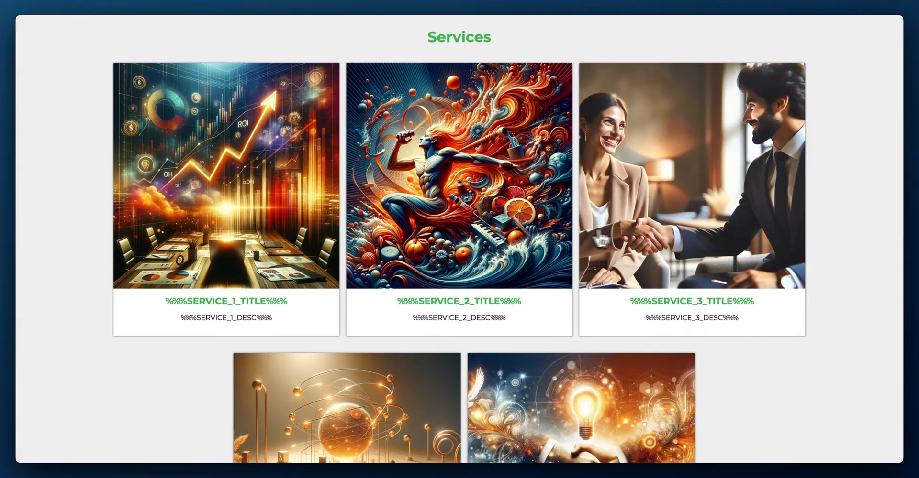
pyautogui.scroll(-13, 558, 349)
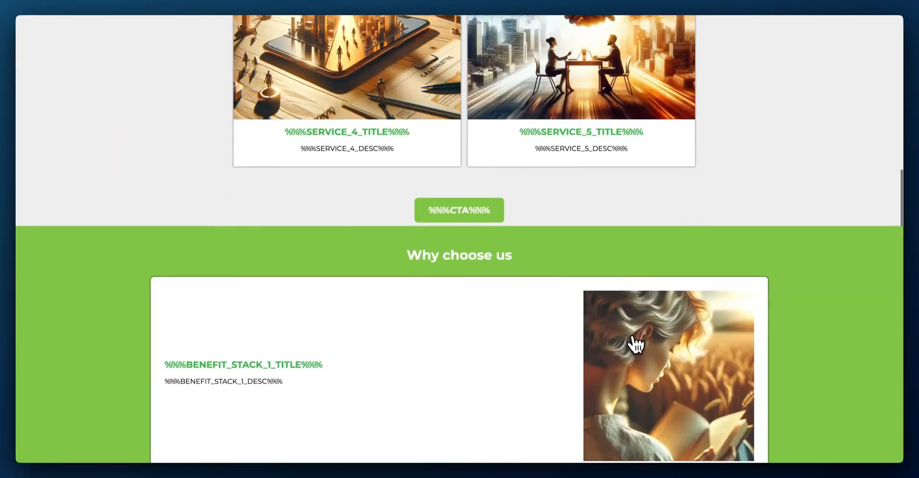
pyautogui.scroll(-14, 632, 338)
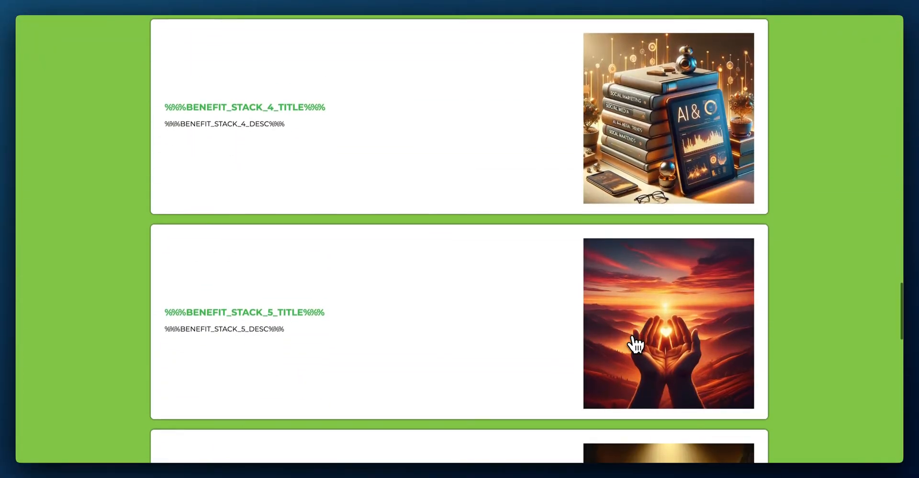
pyautogui.scroll(20, 632, 338)
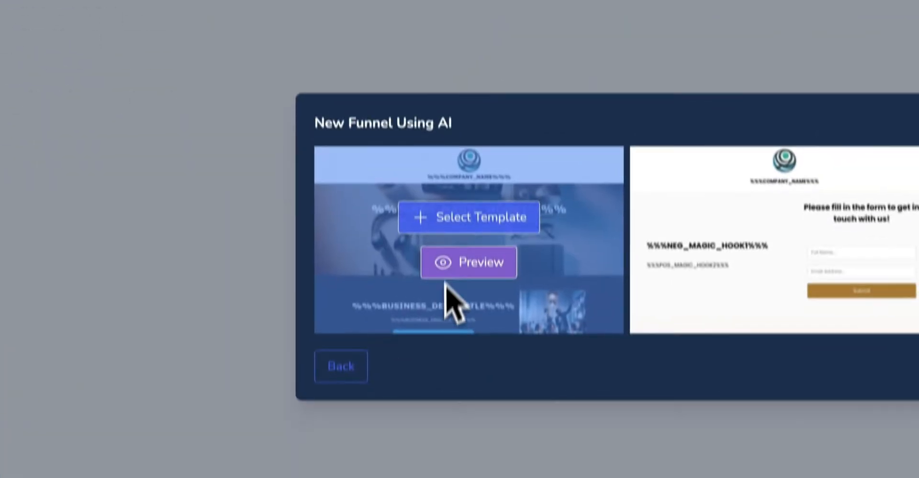
# Step: Build the Florida Man Notary Services funnel from the selected template and open its Welcome page live
pyautogui.click(488, 432)
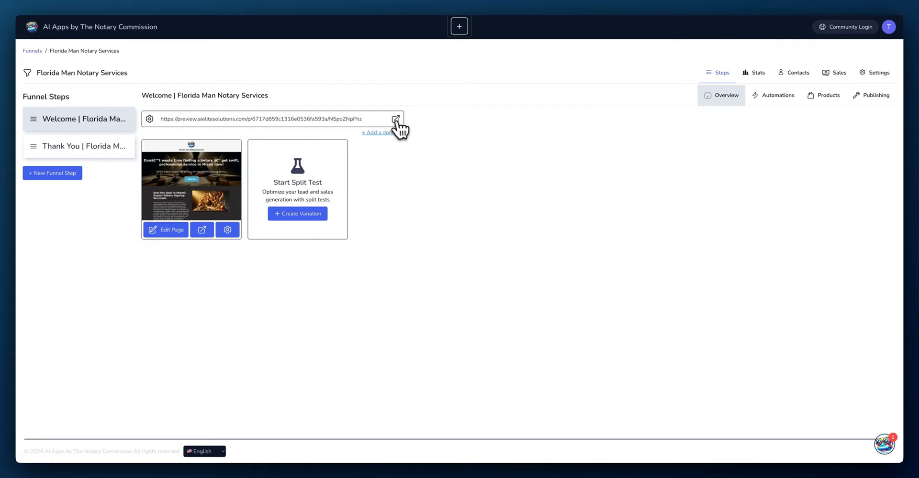
pyautogui.click(396, 119)
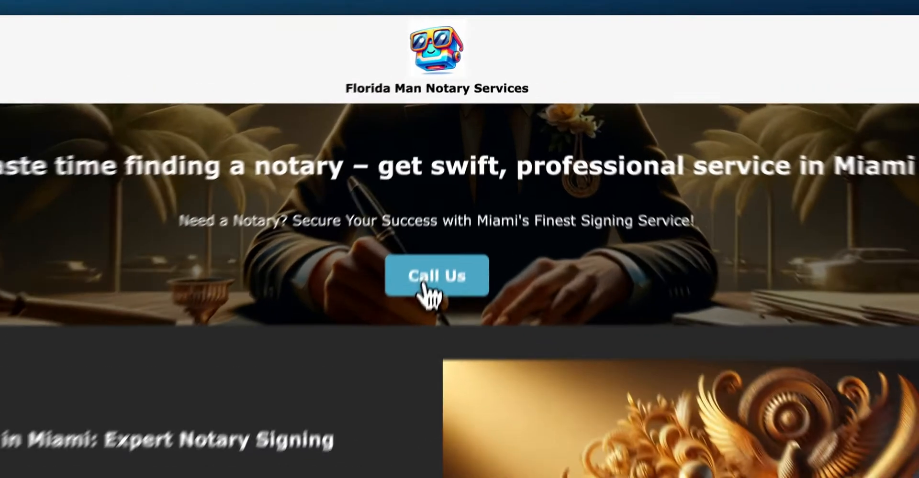
# Step: Test the Call Us button, then scroll the welcome page through testimonials, contact form and FAQ section
pyautogui.click(453, 181)
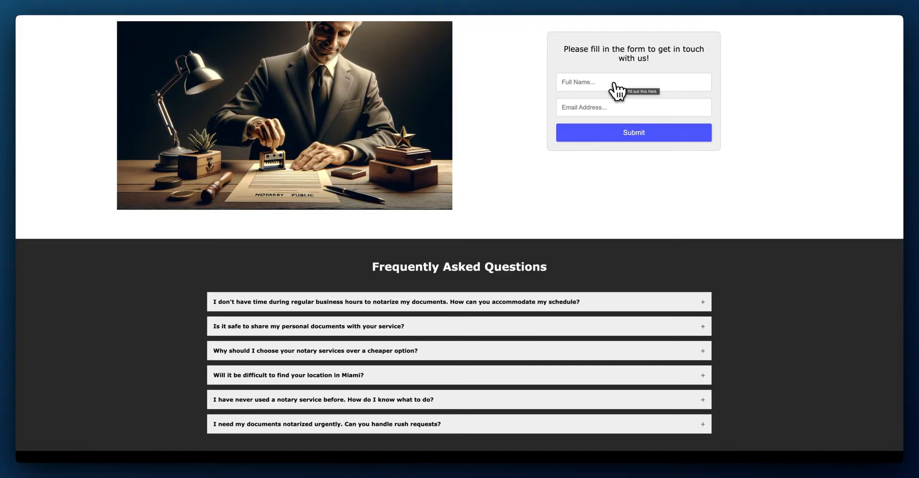
pyautogui.scroll(20, 553, 116)
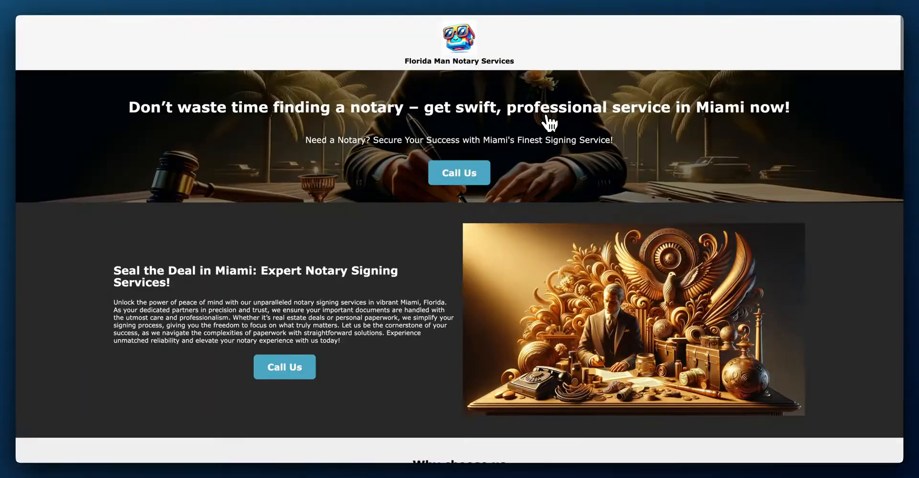
pyautogui.scroll(-3, 364, 244)
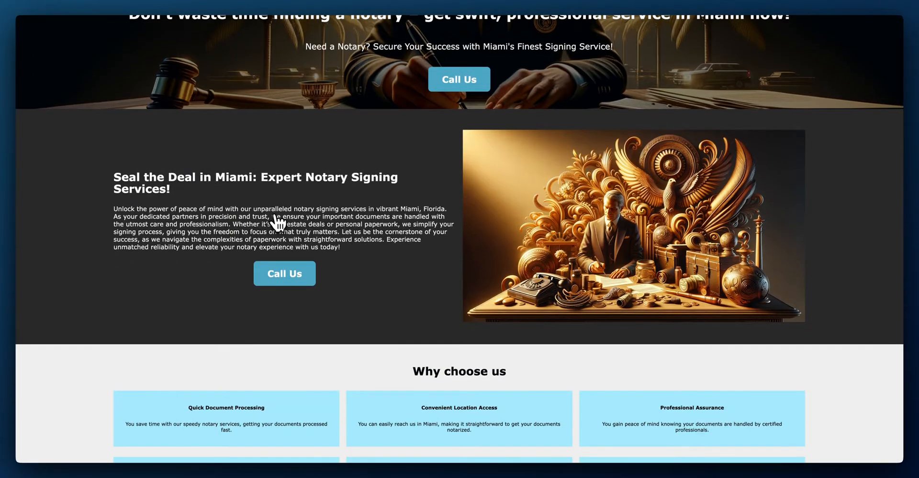
pyautogui.scroll(-2, 373, 240)
pyautogui.scroll(5, 544, 240)
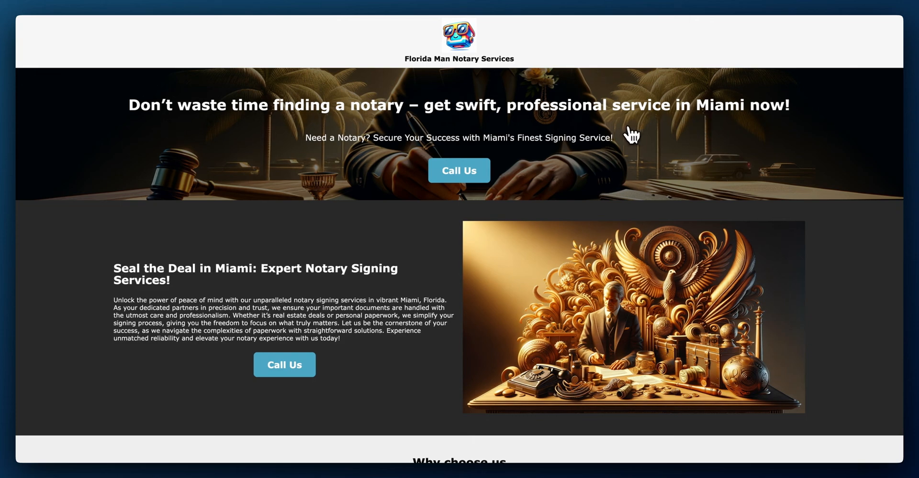
pyautogui.scroll(-6, 626, 135)
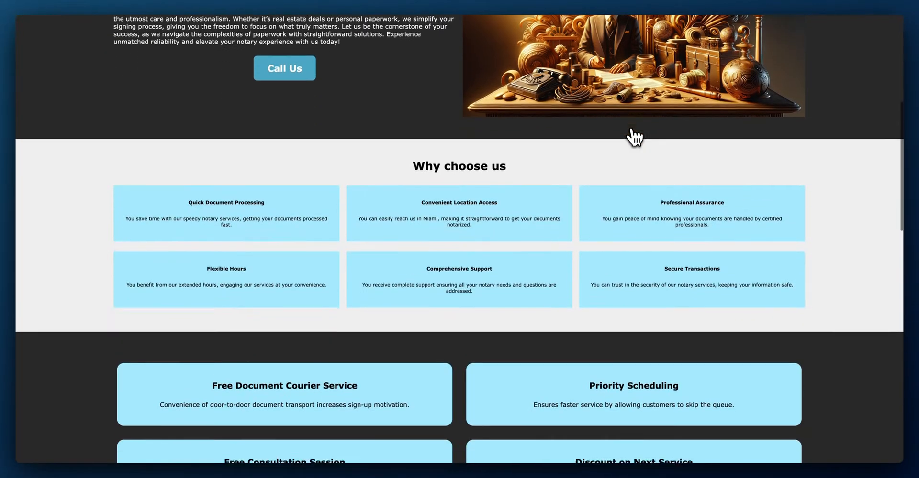
pyautogui.scroll(-4, 523, 205)
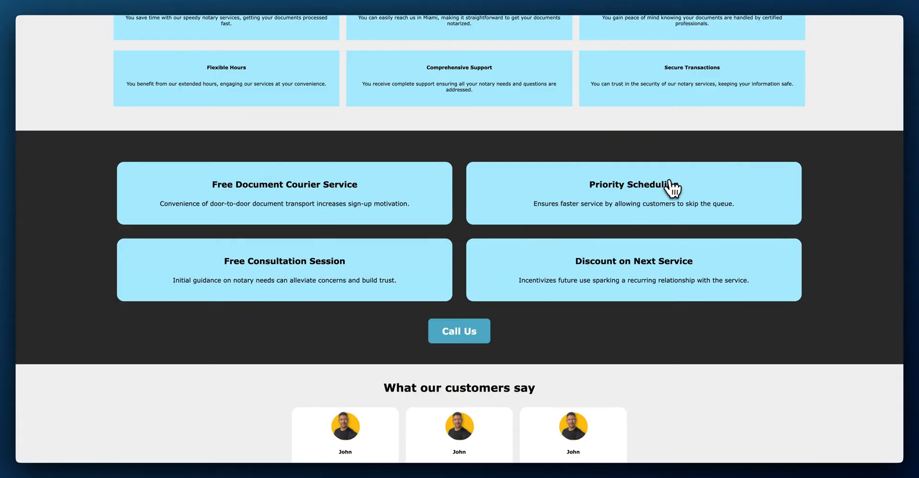
pyautogui.scroll(-1, 670, 183)
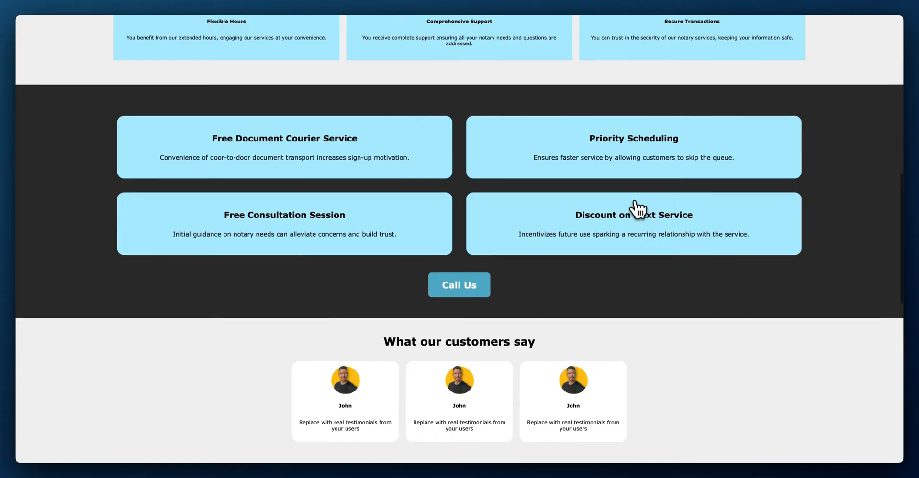
pyautogui.scroll(-5, 637, 205)
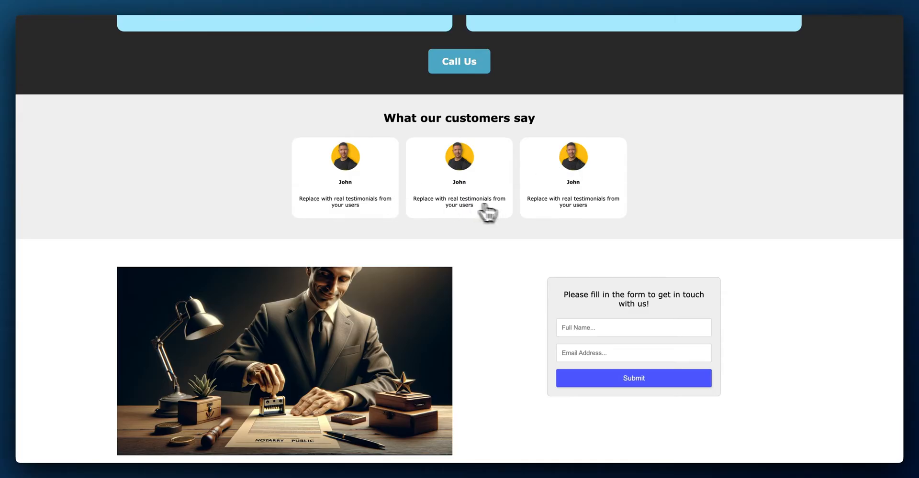
pyautogui.scroll(-3, 459, 235)
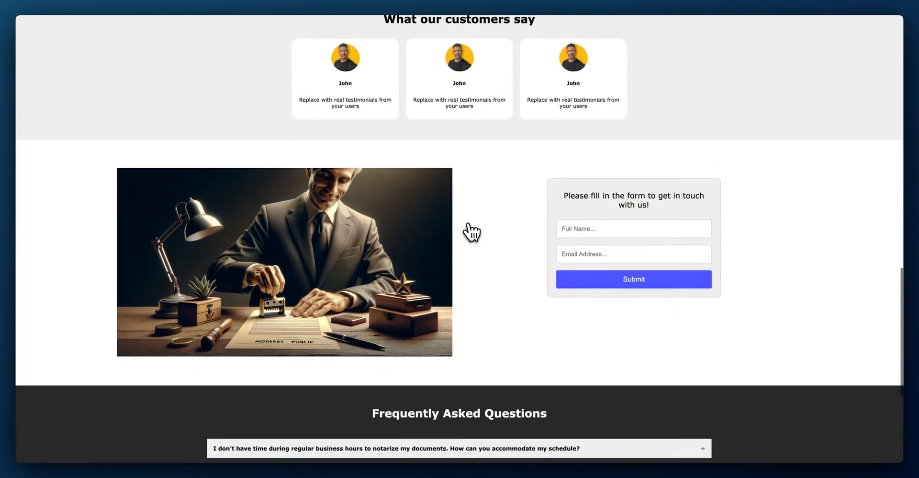
pyautogui.scroll(-2, 486, 223)
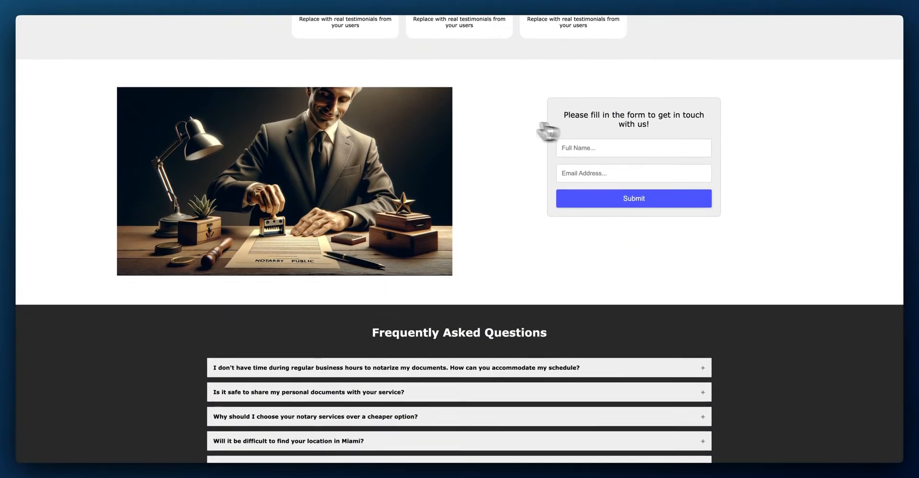
pyautogui.scroll(-4, 521, 128)
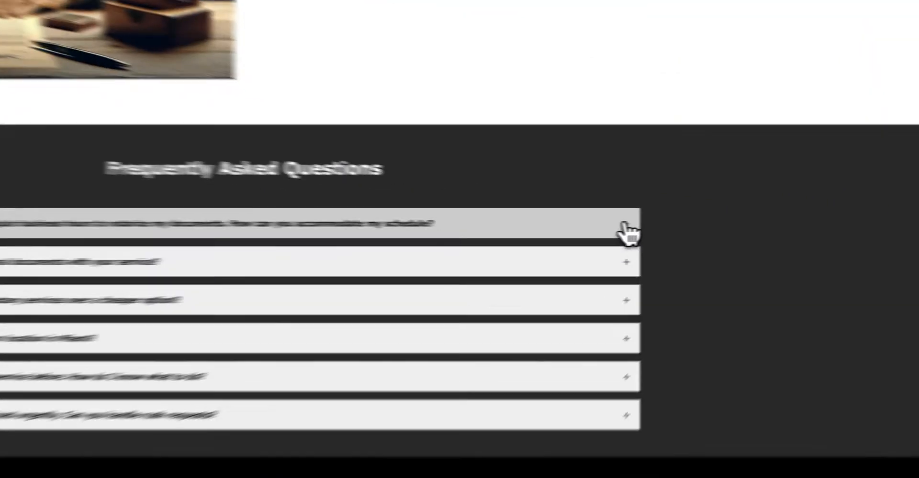
# Step: Expand the first FAQ question's answer and scroll through to the page footer
pyautogui.click(699, 229)
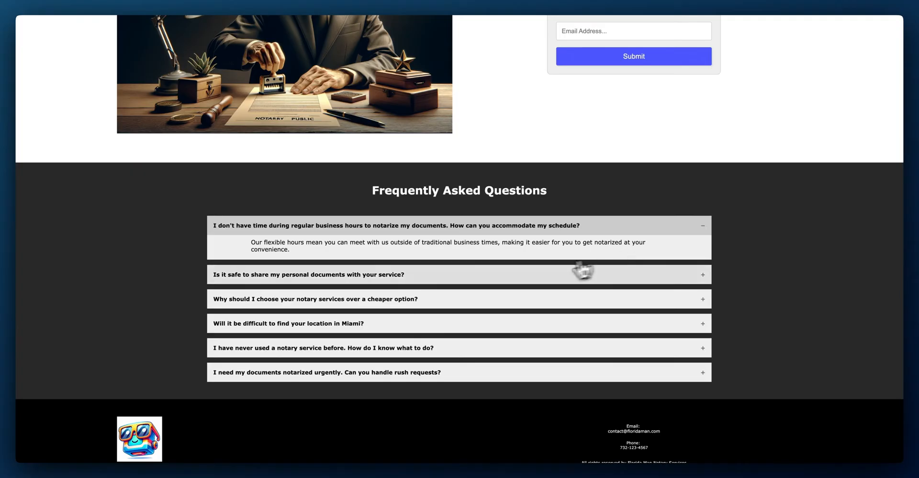
pyautogui.scroll(-1, 575, 268)
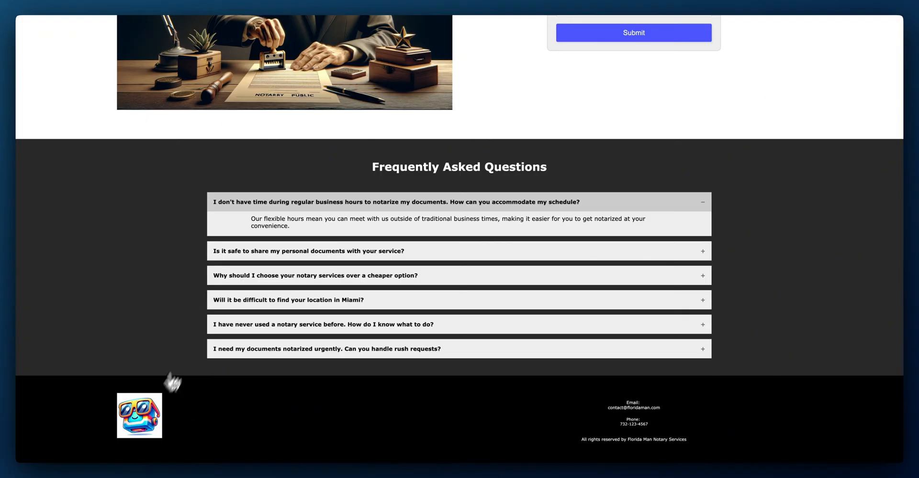
pyautogui.scroll(20, 200, 404)
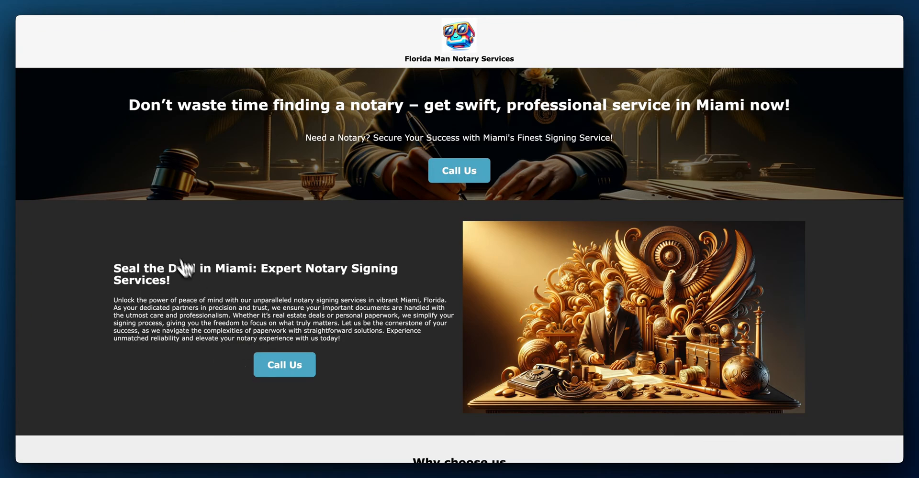
pyautogui.scroll(-1, 185, 64)
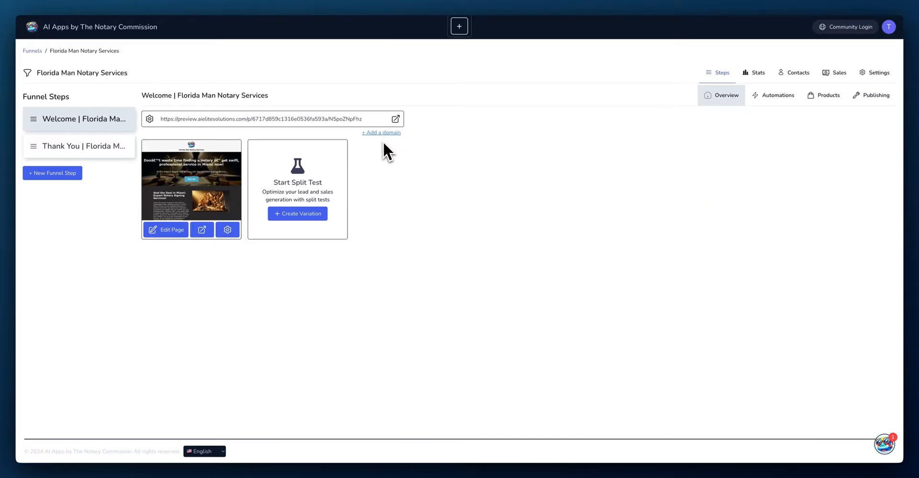
# Step: Check the available hosting domains and visit the add-or-buy domain page, leaving the domain unset
pyautogui.click(382, 134)
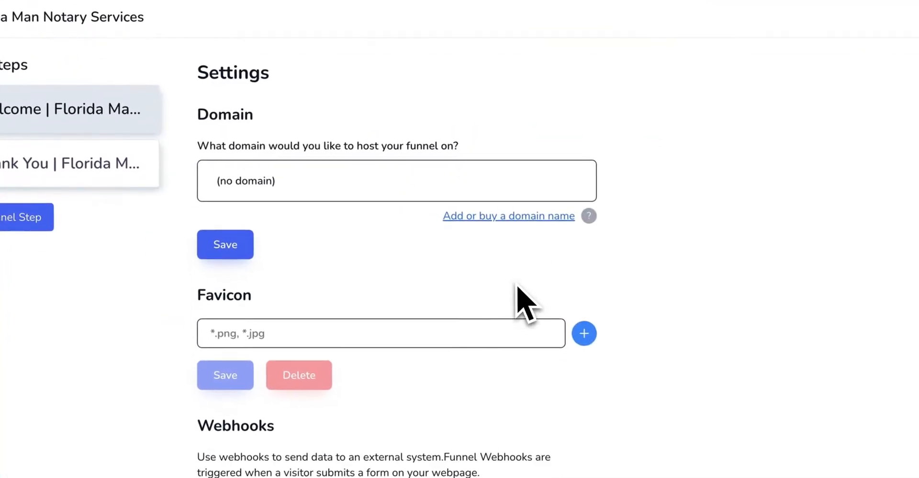
pyautogui.click(396, 207)
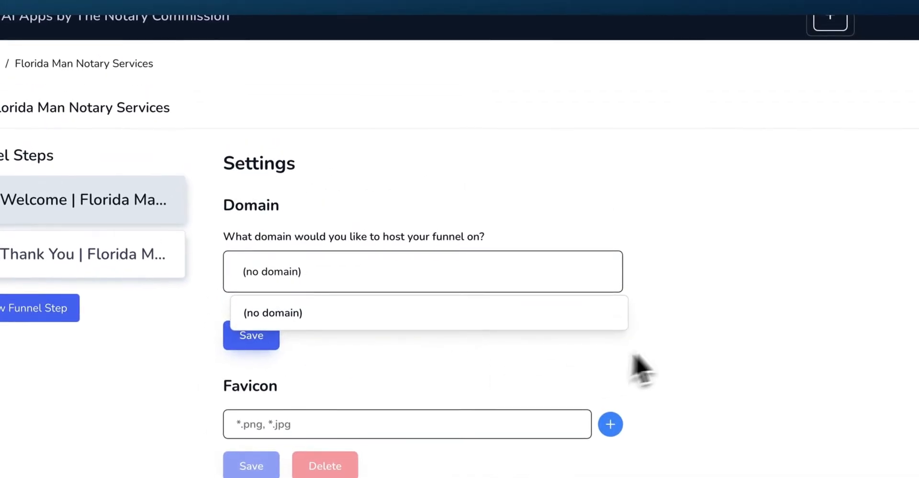
pyautogui.click(447, 275)
pyautogui.click(543, 307)
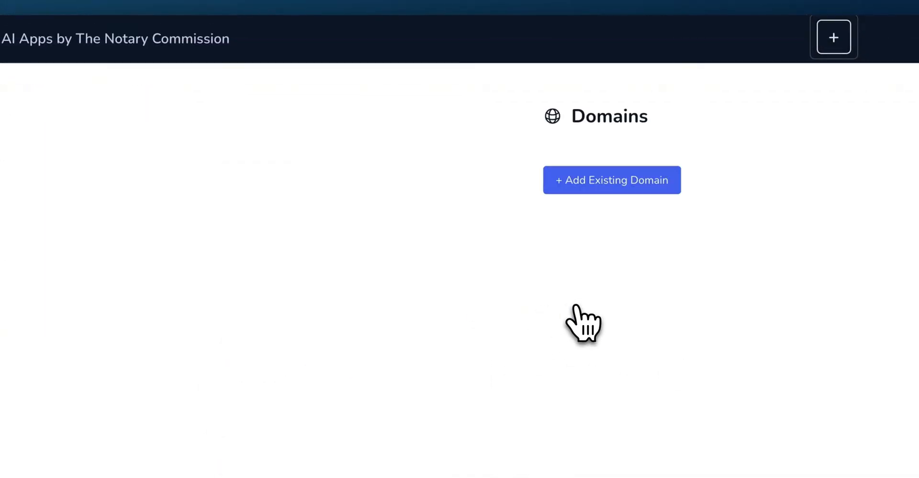
pyautogui.click(32, 0)
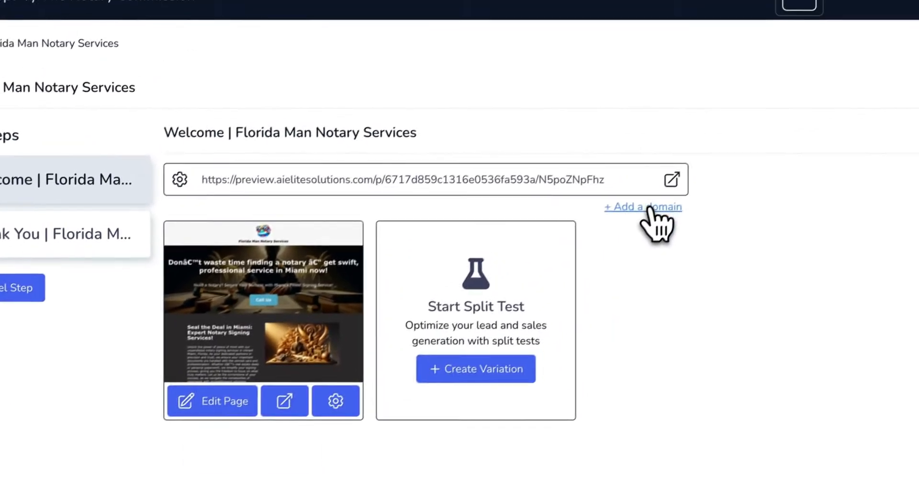
# Step: Reopen the step's domain settings and scroll through the favicon and webhook options
pyautogui.click(649, 207)
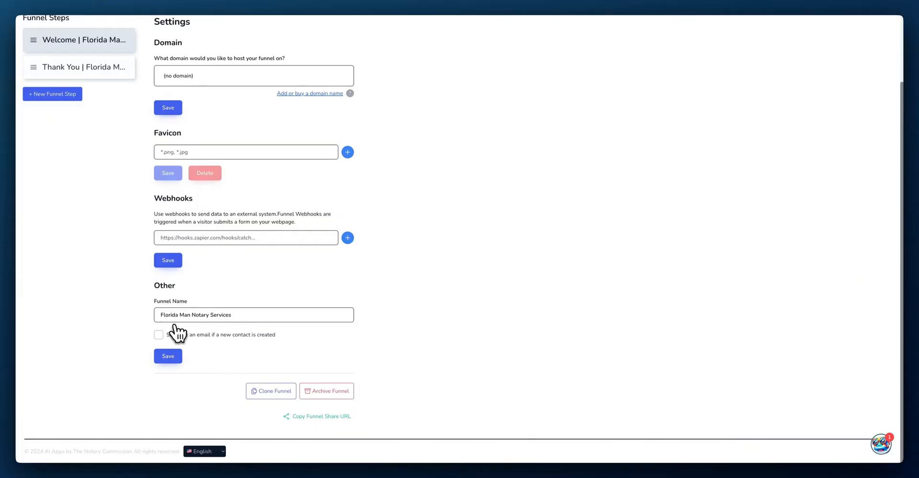
pyautogui.scroll(3, 221, 327)
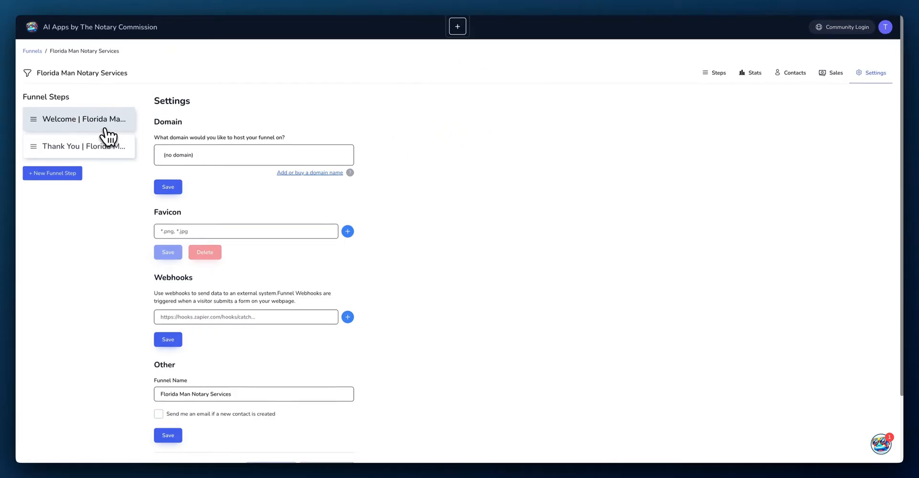
pyautogui.scroll(-1, 106, 137)
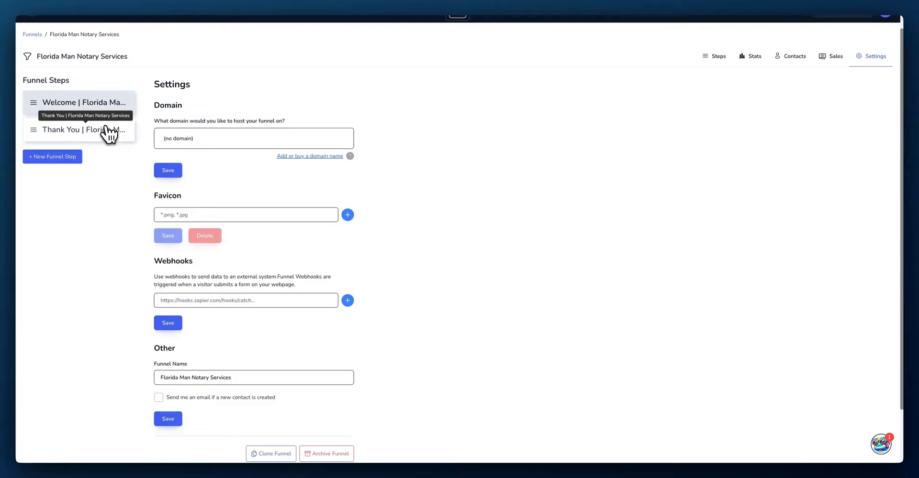
# Step: Switch to the Thank You step and preview its live page in a new tab
pyautogui.click(108, 130)
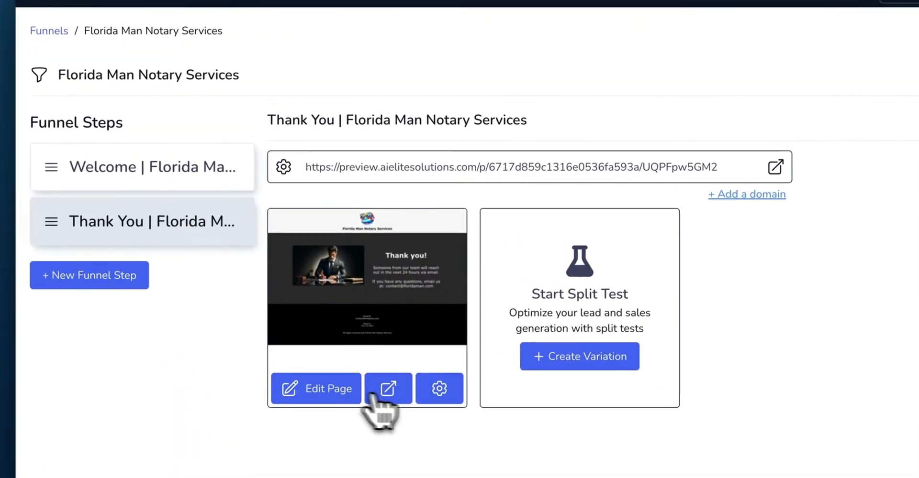
pyautogui.click(395, 390)
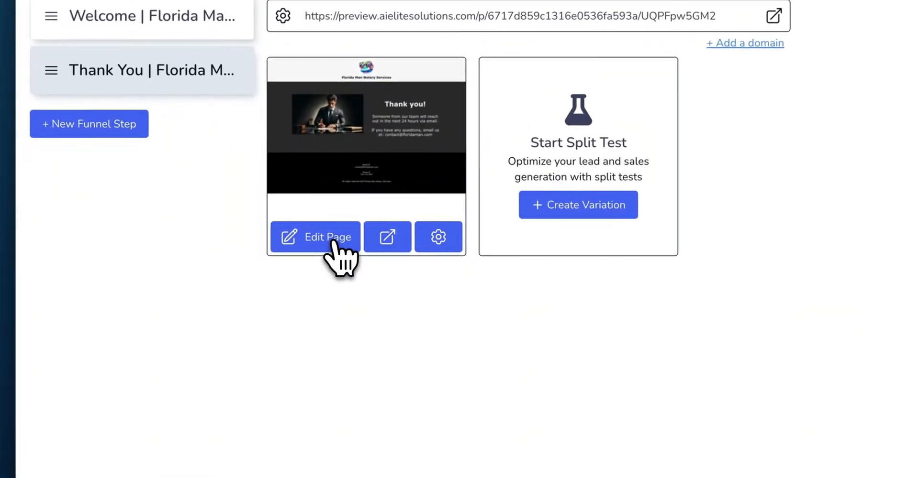
# Step: In the page editor, dismiss the image picker and expand Advanced > Typography for the Thank you! heading
pyautogui.click(334, 242)
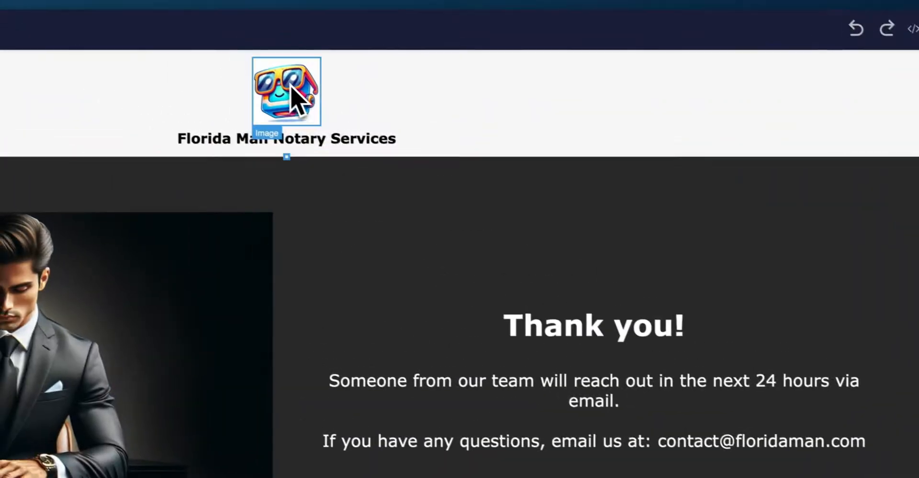
pyautogui.doubleClick(297, 95)
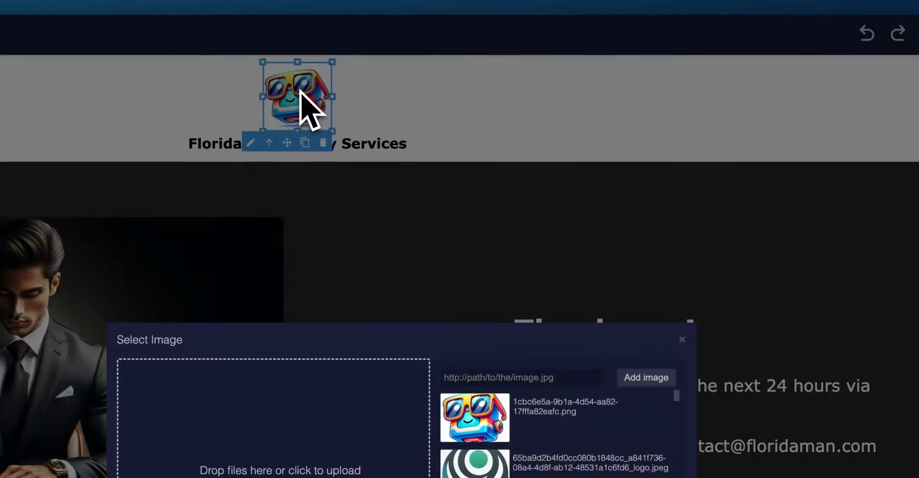
pyautogui.click(683, 338)
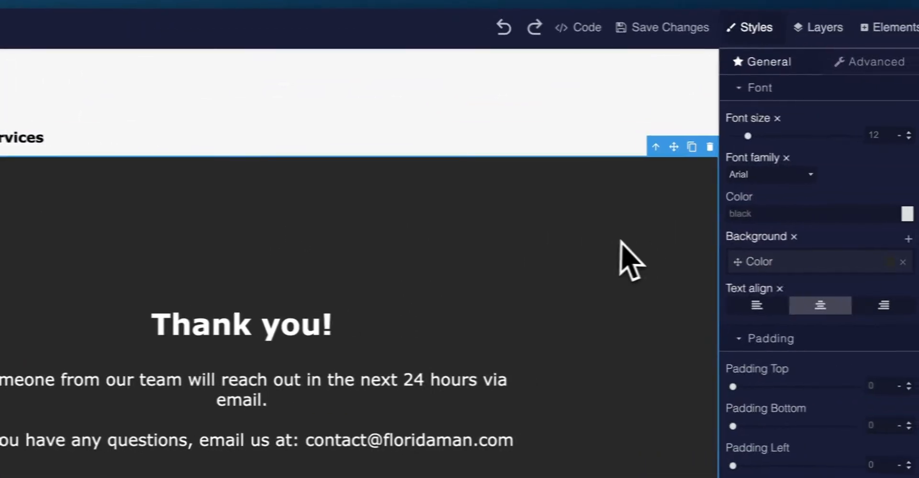
pyautogui.click(479, 325)
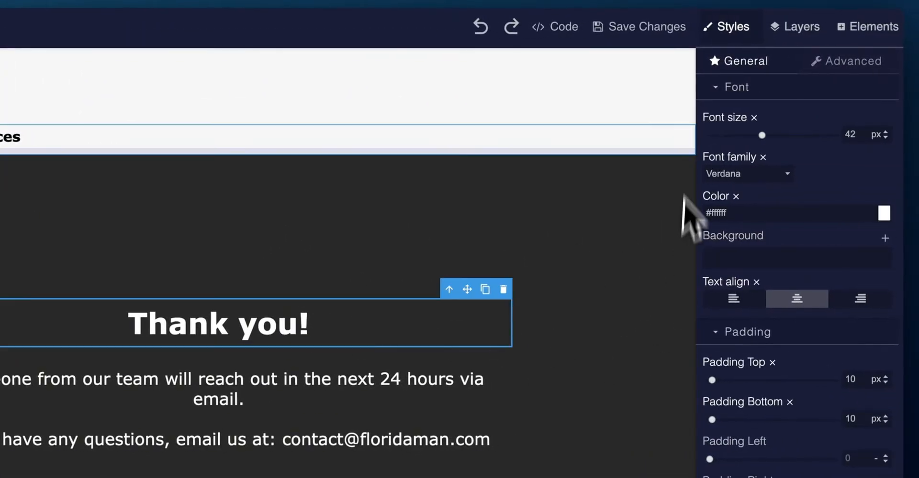
pyautogui.click(844, 74)
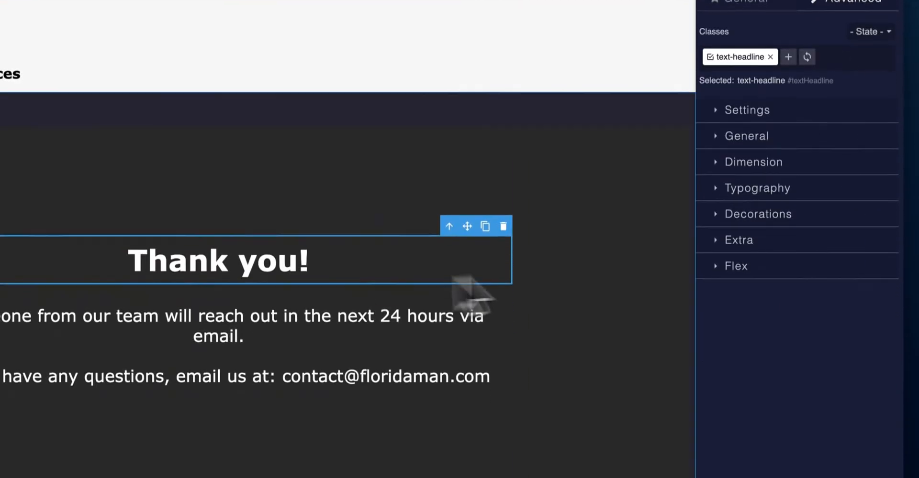
pyautogui.click(716, 188)
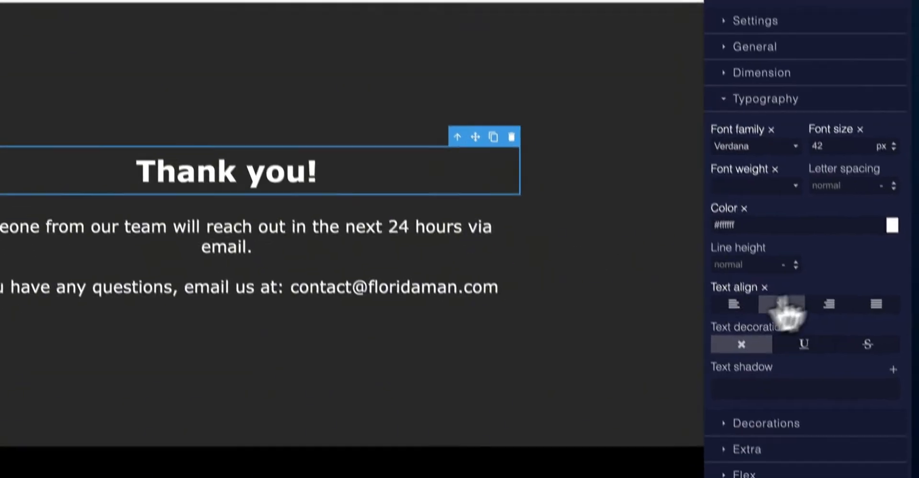
# Step: Overwrite the 'Thank you!' heading with 'Thanks!', fixing a typo, then open its text colour swatch
pyautogui.tripleClick(365, 167)
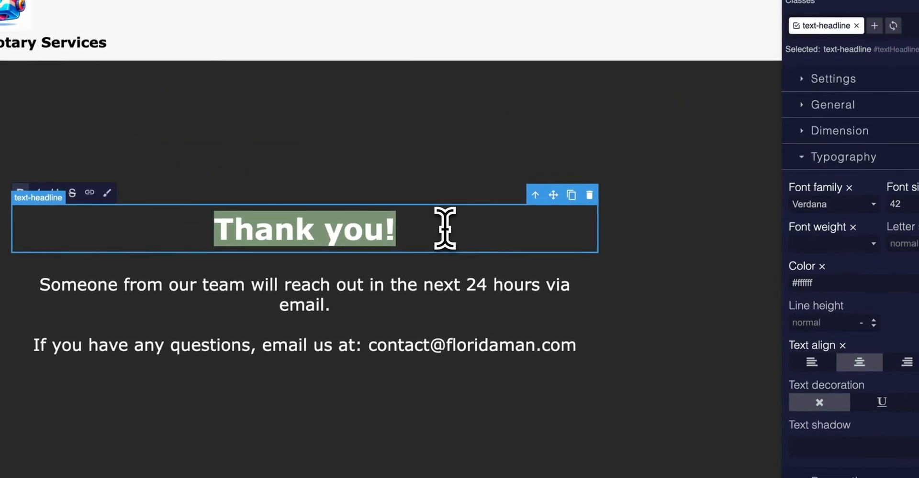
pyautogui.write('Hekl')
pyautogui.press('BackSpace')
pyautogui.press('BackSpace')
pyautogui.press('BackSpace')
pyautogui.press('BackSpace')
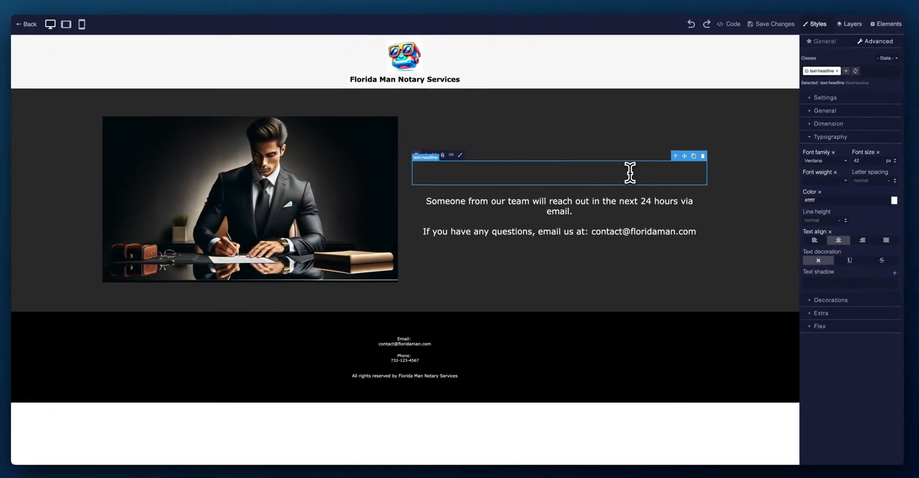
pyautogui.write('Thanks')
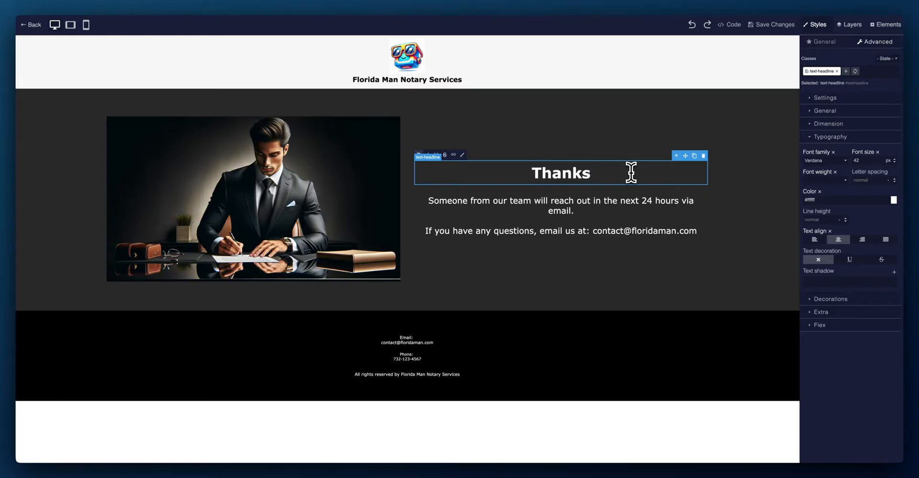
pyautogui.write('!')
pyautogui.click(705, 249)
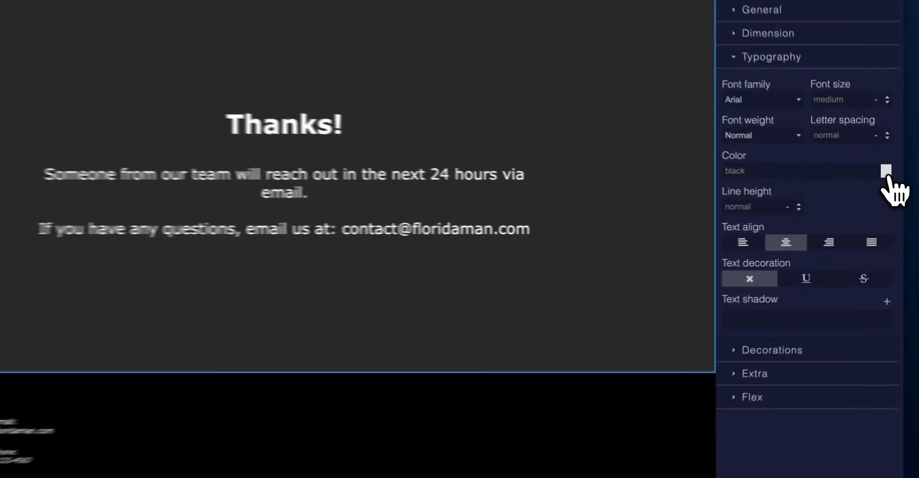
pyautogui.click(893, 198)
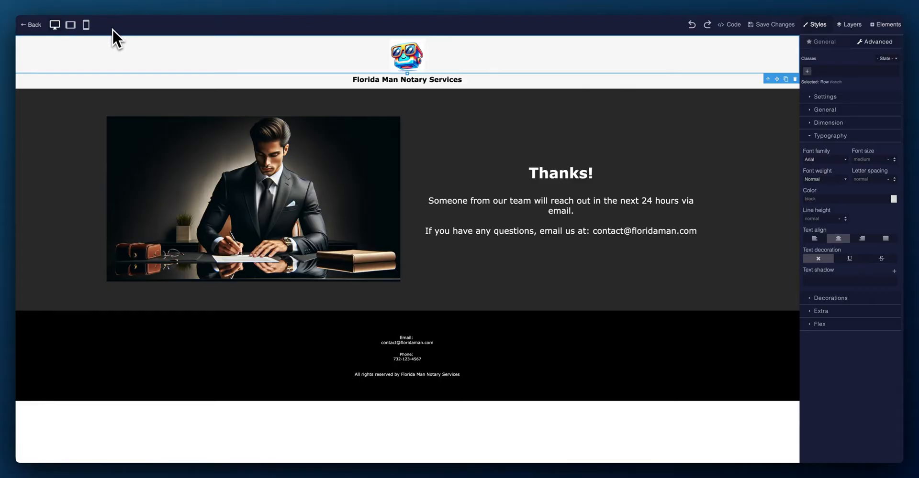
# Step: Preview the Thank You page at tablet and mobile widths, then return to desktop layout
pyautogui.click(72, 27)
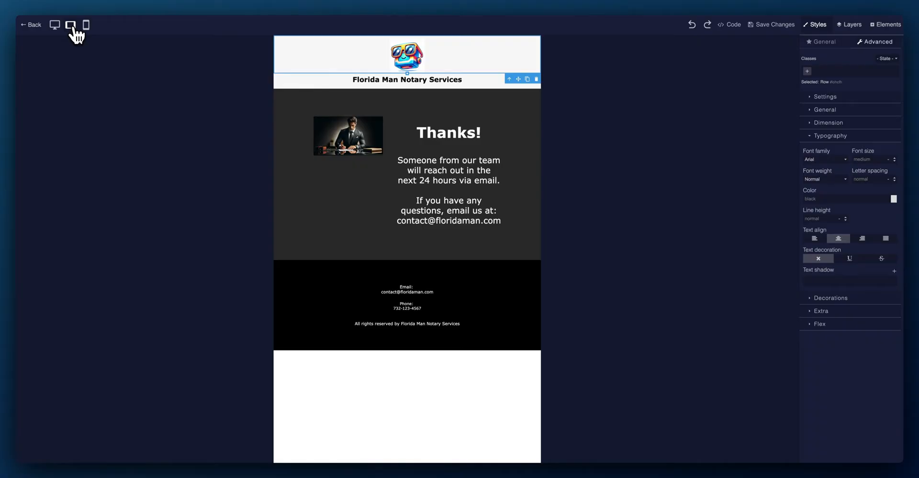
pyautogui.click(86, 26)
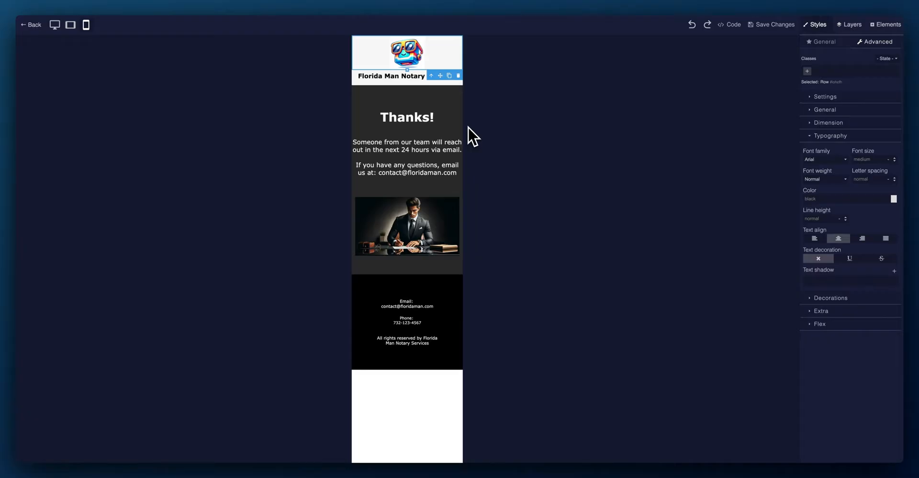
pyautogui.click(409, 59)
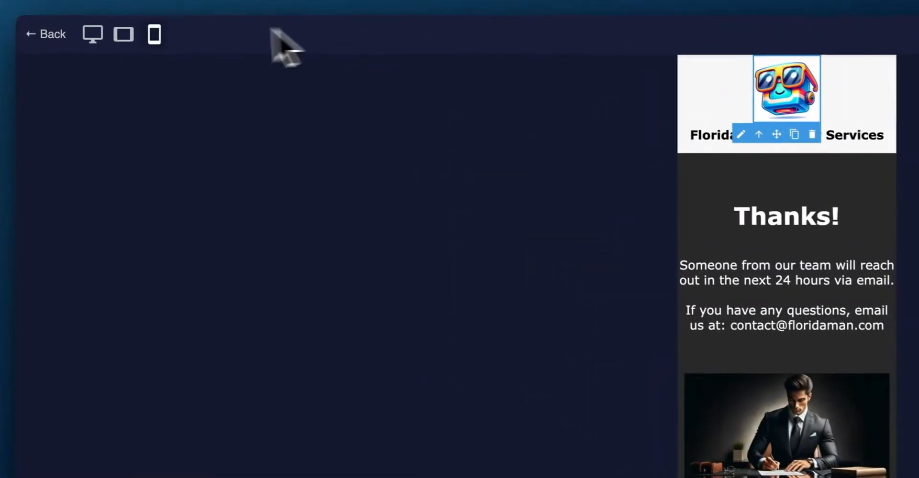
pyautogui.click(70, 24)
pyautogui.click(94, 34)
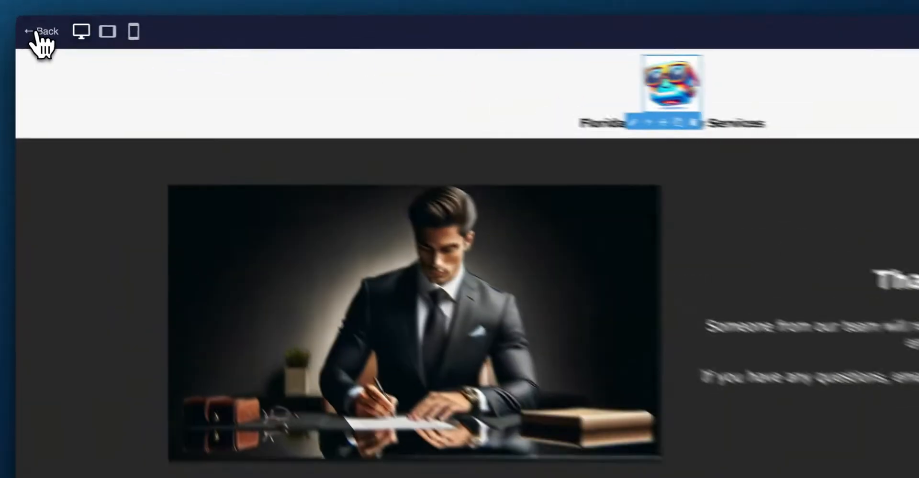
# Step: Exit the page editor, cancelling the first unsaved-changes prompt and confirming the second
pyautogui.click(30, 26)
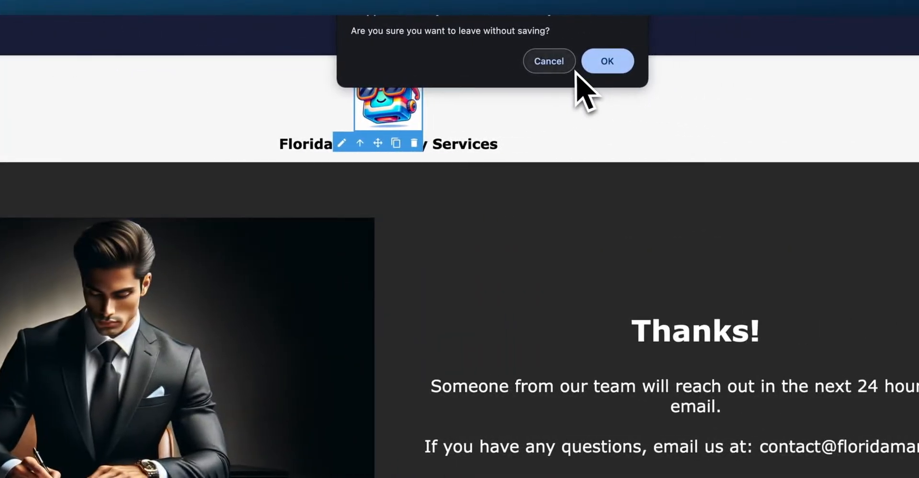
pyautogui.click(563, 61)
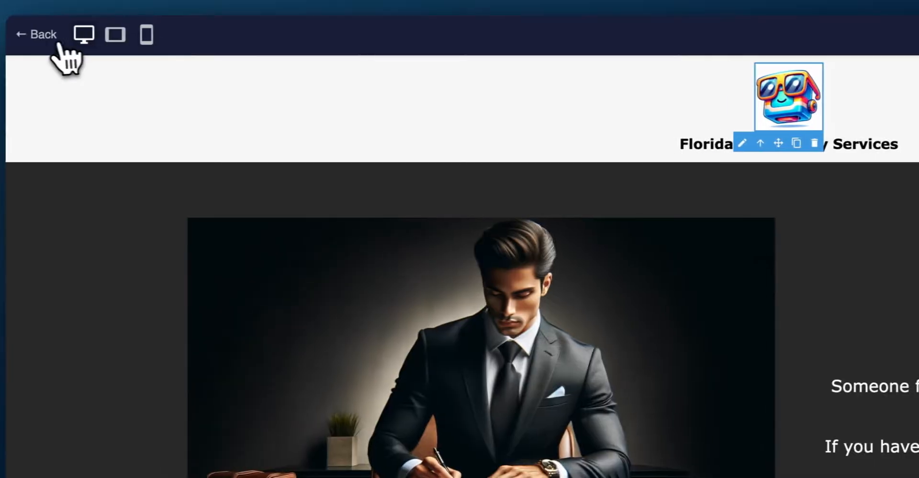
pyautogui.click(47, 36)
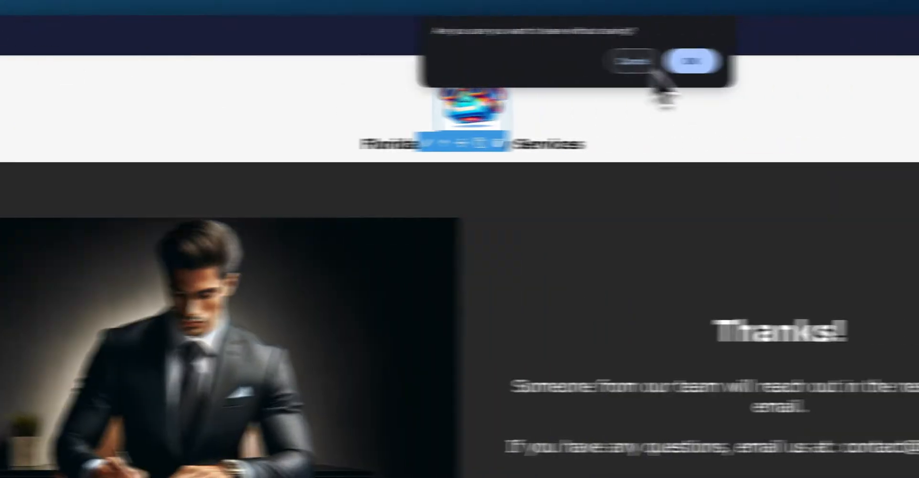
pyautogui.click(691, 61)
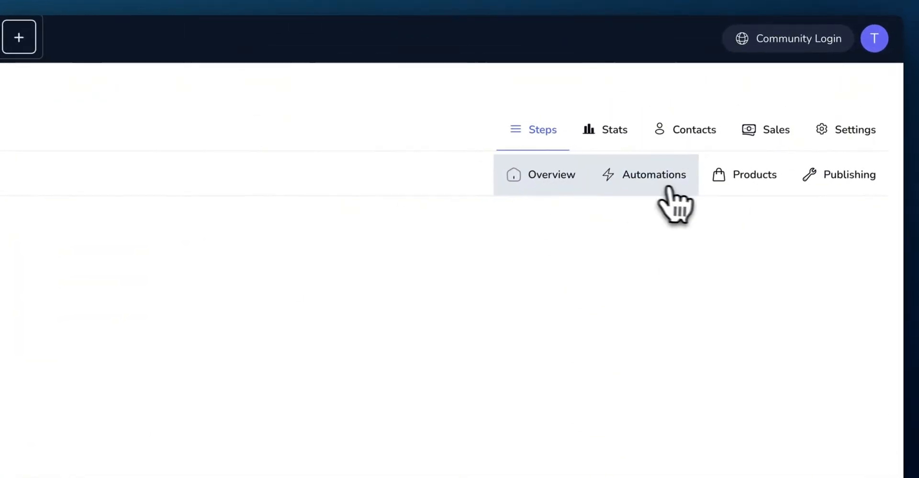
# Step: View the funnel's Automations, then its Products section requiring a Stripe account
pyautogui.click(669, 189)
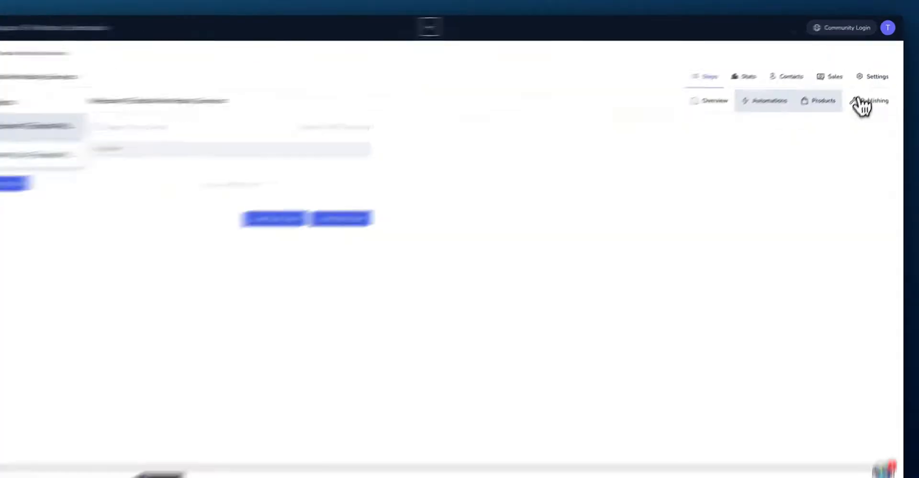
pyautogui.click(826, 105)
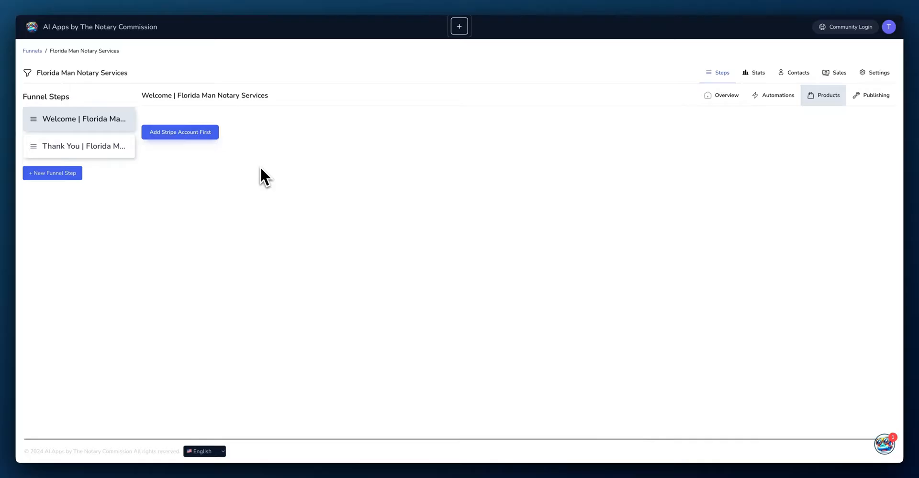
# Step: Open the funnel's Publishing settings
pyautogui.click(878, 100)
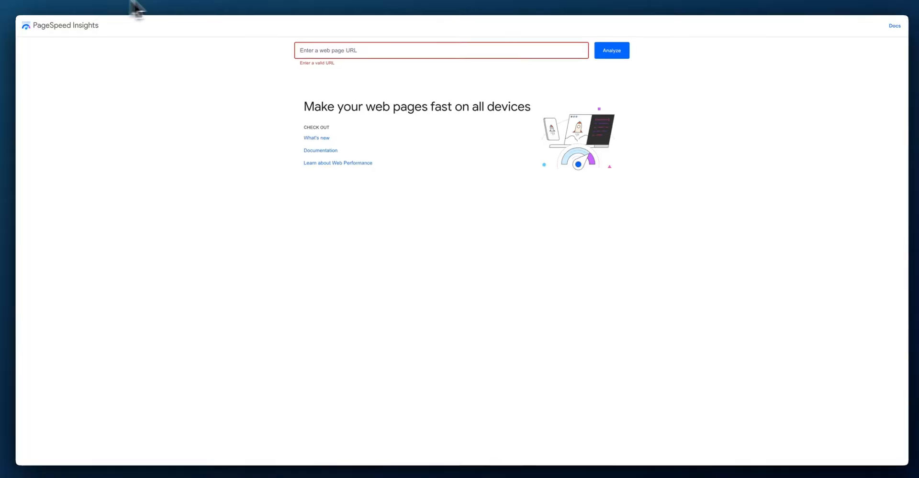
# Step: Paste the Florida Man Notary funnel preview URL into PageSpeed Insights and analyze it
pyautogui.click(357, 50)
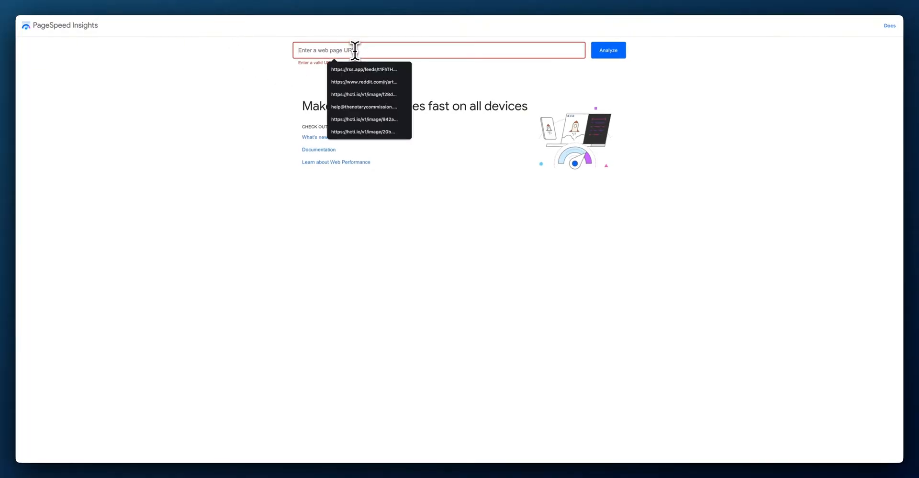
pyautogui.click(182, 1)
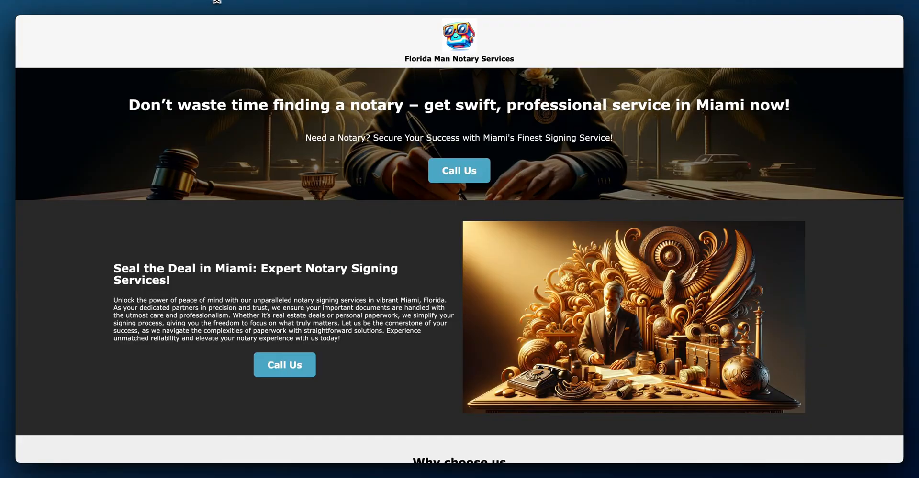
pyautogui.click(283, 4)
pyautogui.click(315, 48)
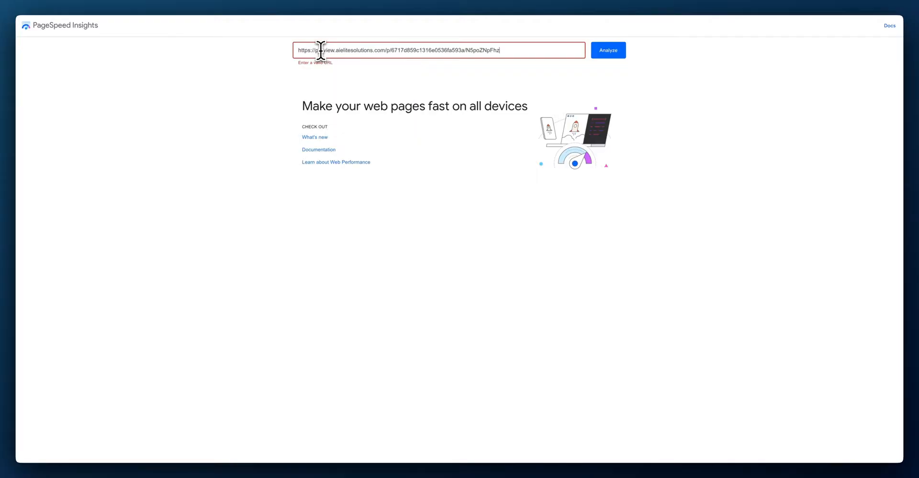
pyautogui.click(617, 51)
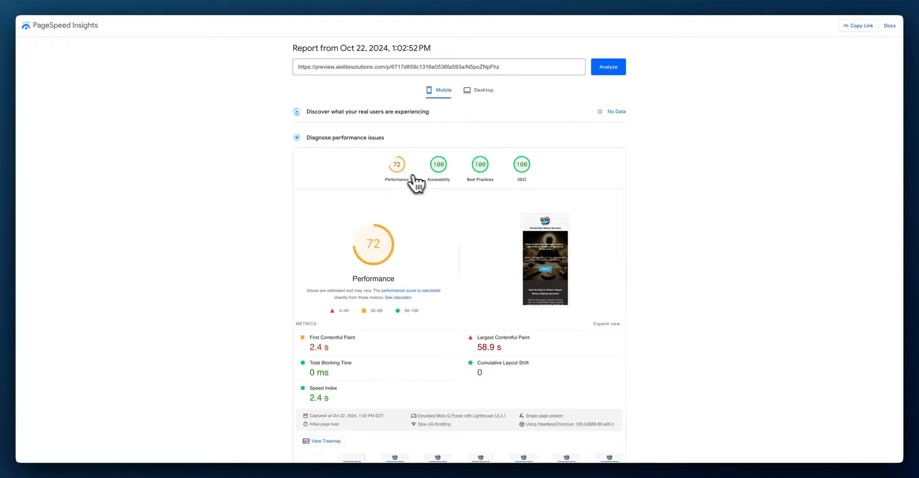
pyautogui.scroll(-3, 414, 239)
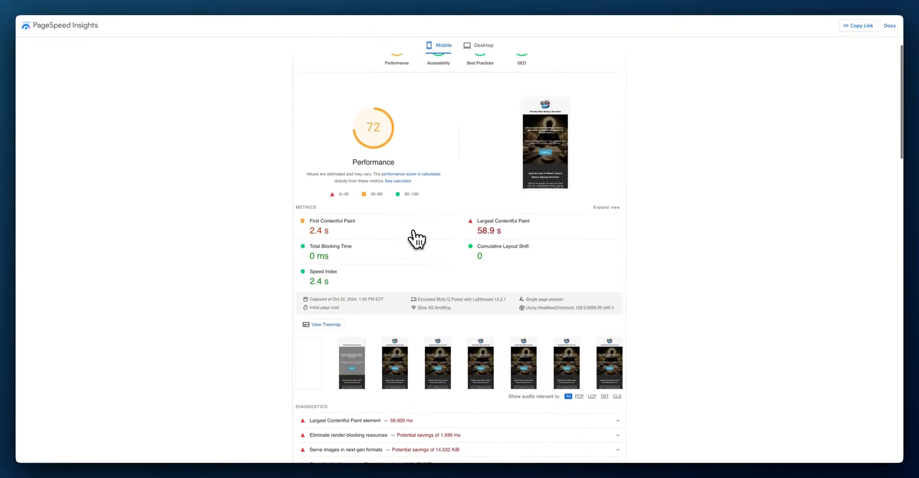
pyautogui.scroll(3, 415, 238)
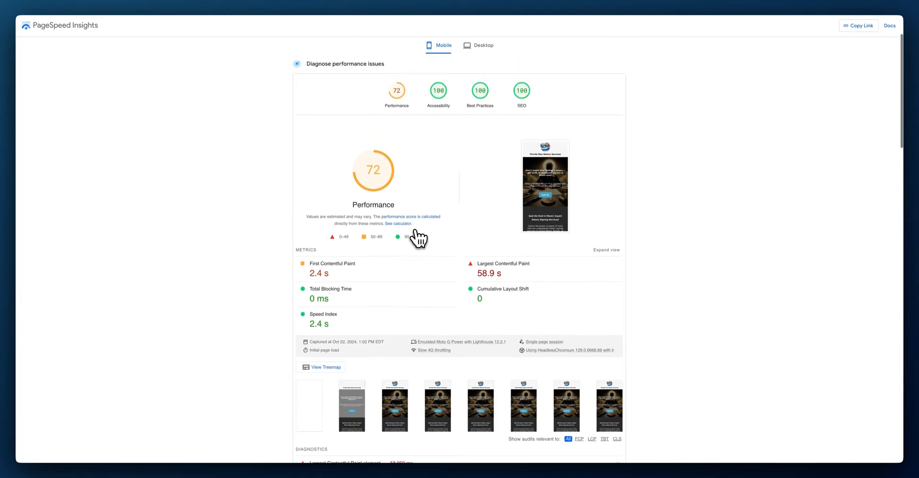
pyautogui.scroll(-1, 419, 238)
pyautogui.scroll(2, 415, 230)
pyautogui.scroll(-1, 430, 239)
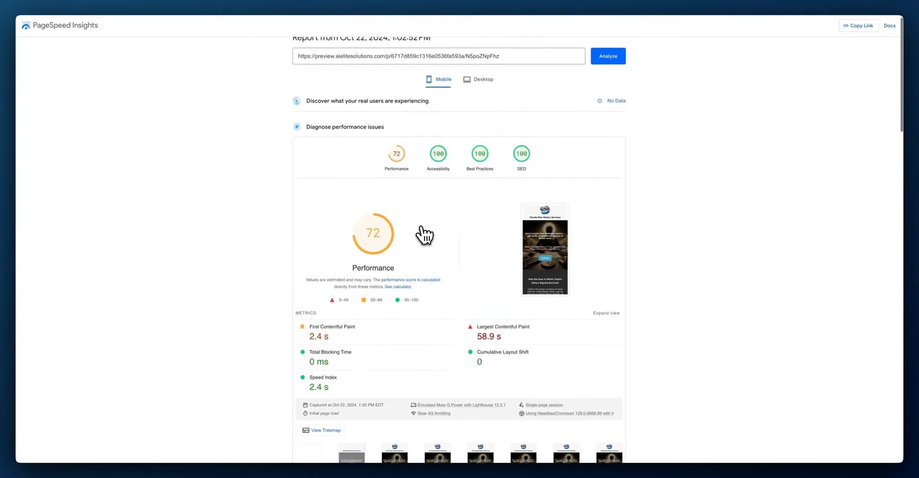
pyautogui.scroll(1, 430, 240)
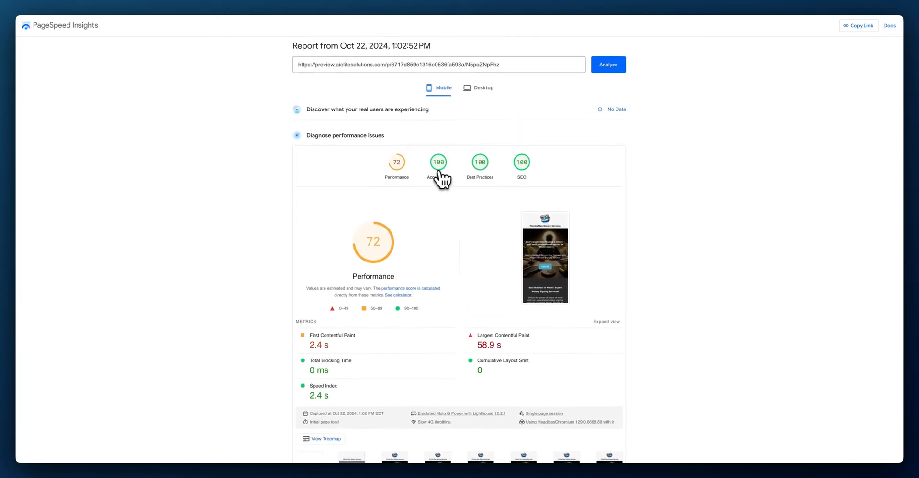
pyautogui.scroll(1, 401, 167)
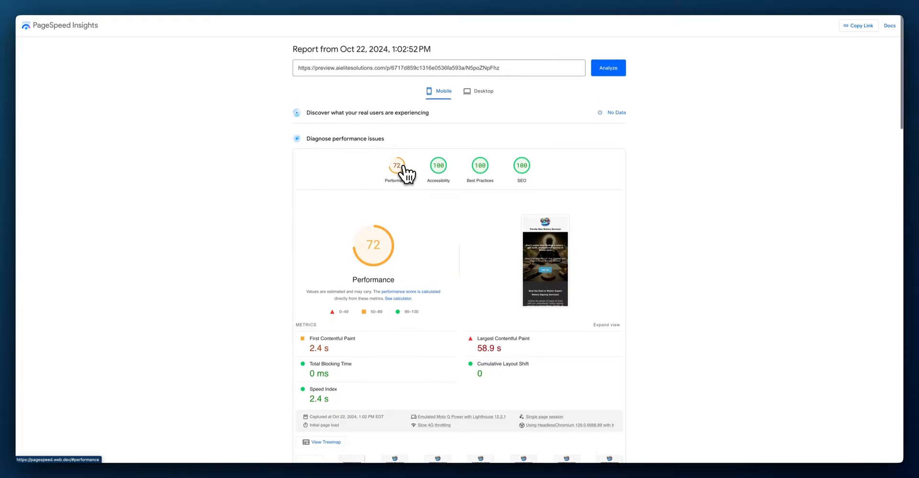
pyautogui.click(479, 90)
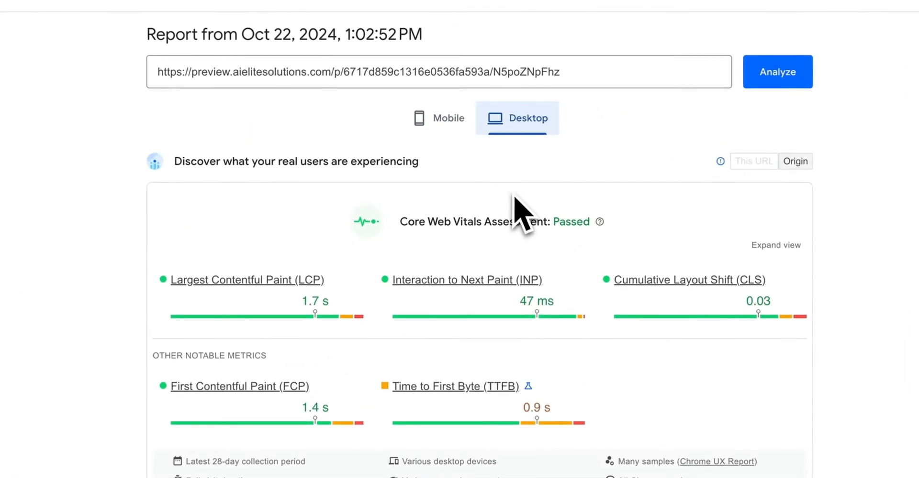
pyautogui.scroll(-6, 423, 330)
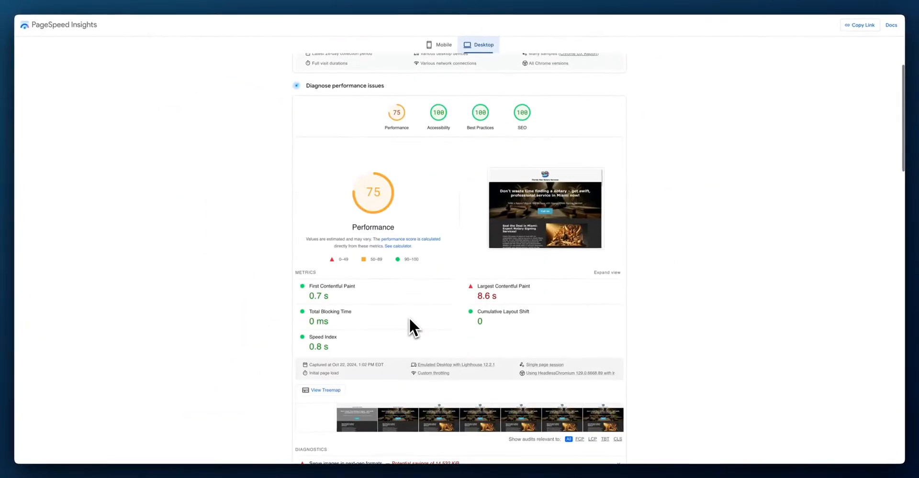
pyautogui.scroll(2, 409, 317)
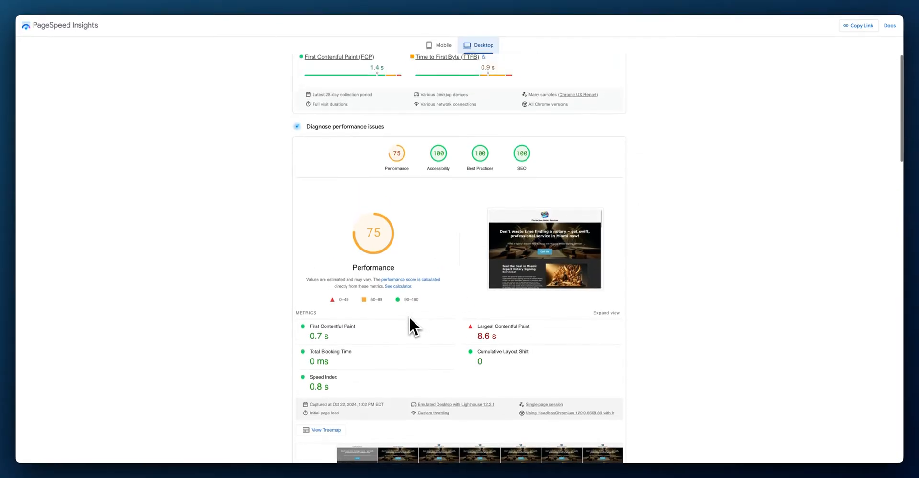
pyautogui.moveTo(375, 235)
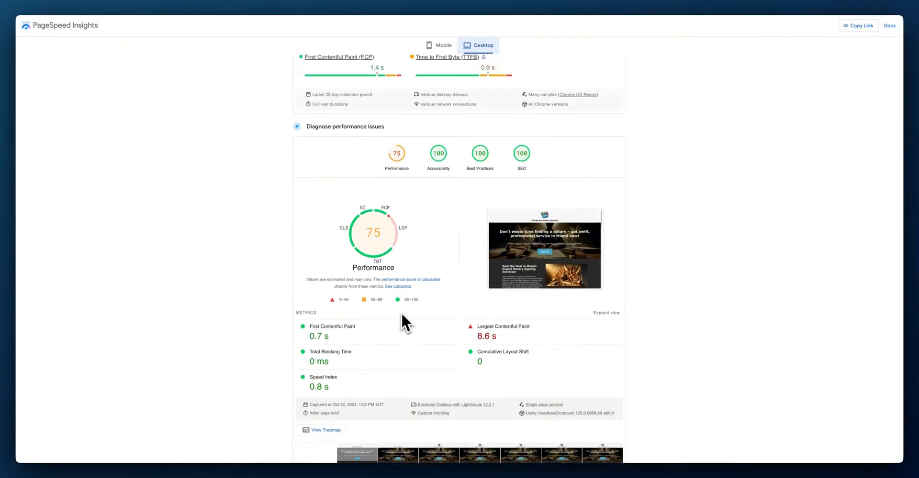
pyautogui.scroll(4, 424, 297)
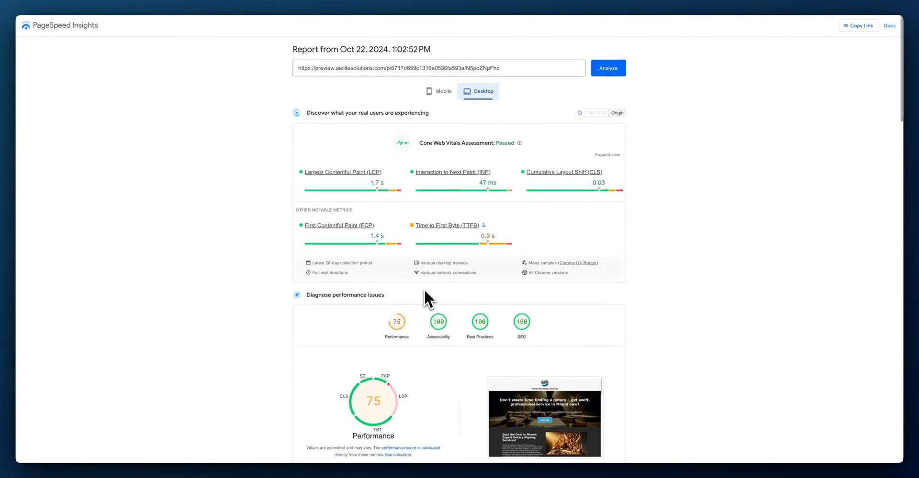
pyautogui.click(439, 90)
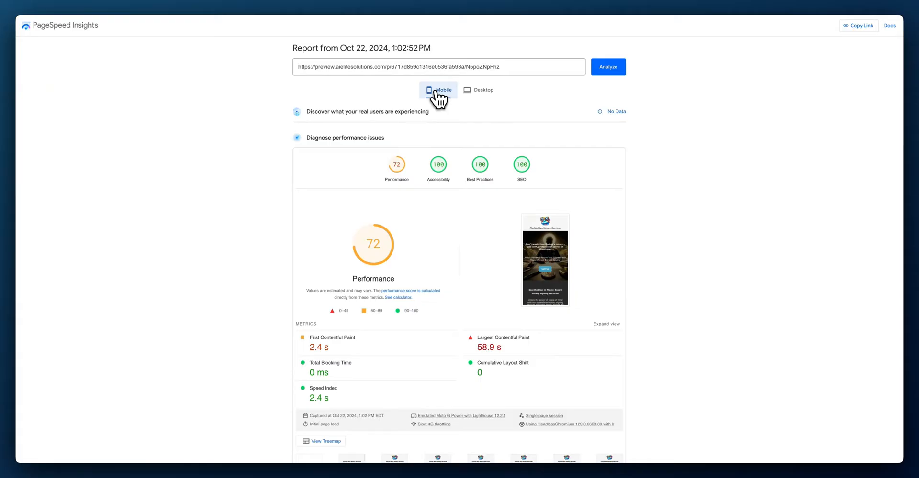
# Step: Replace the tested URL with clickfunnels.com and analyze it for comparison
pyautogui.click(515, 66)
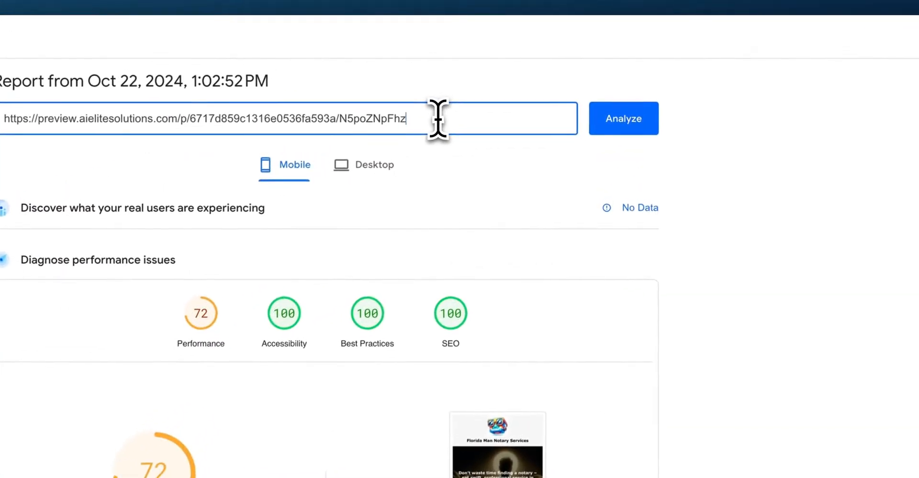
pyautogui.hotkey('ctrl', 'a')
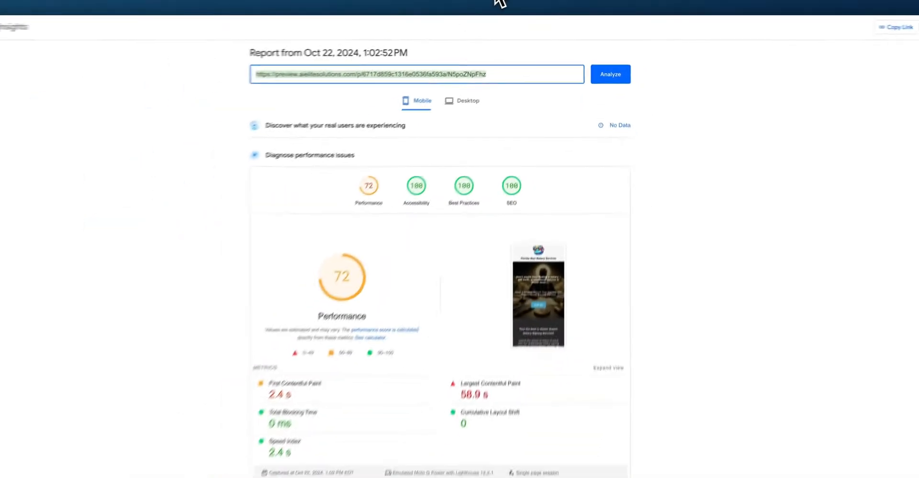
pyautogui.write('clickfunne')
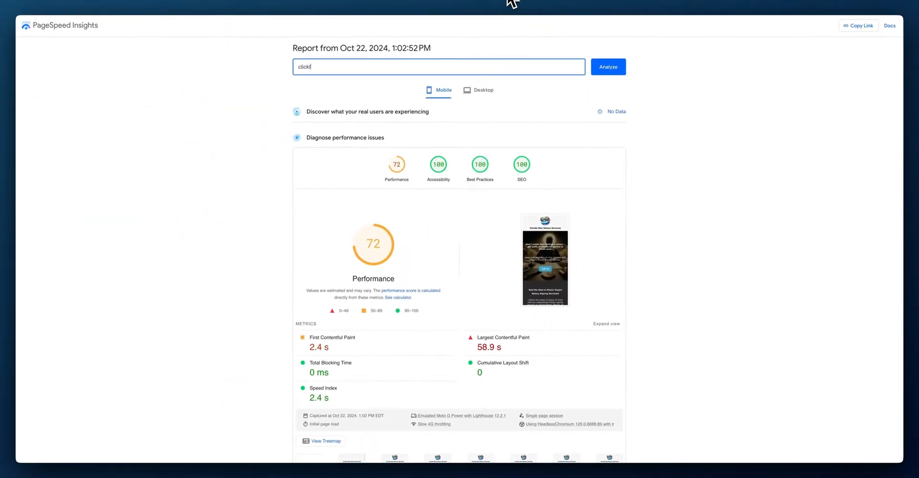
pyautogui.write('ls.com')
pyautogui.click(608, 67)
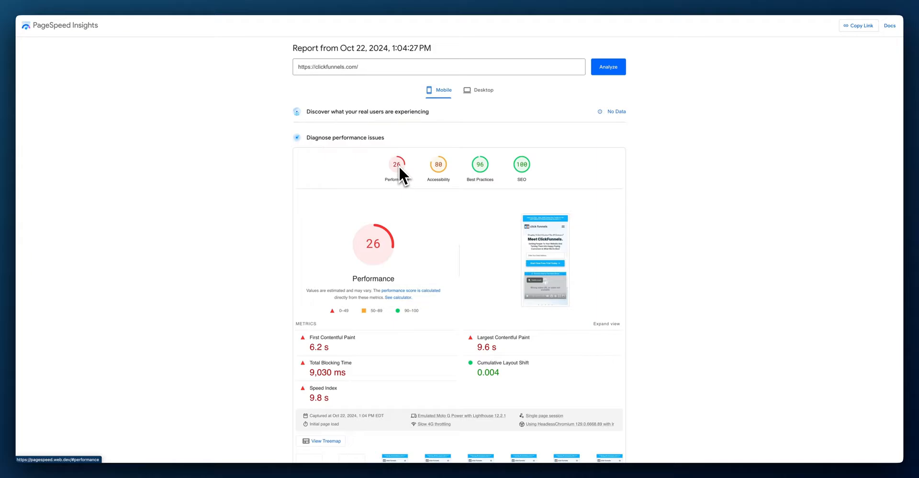
# Step: Switch the clickfunnels.com report to its Desktop results
pyautogui.click(473, 91)
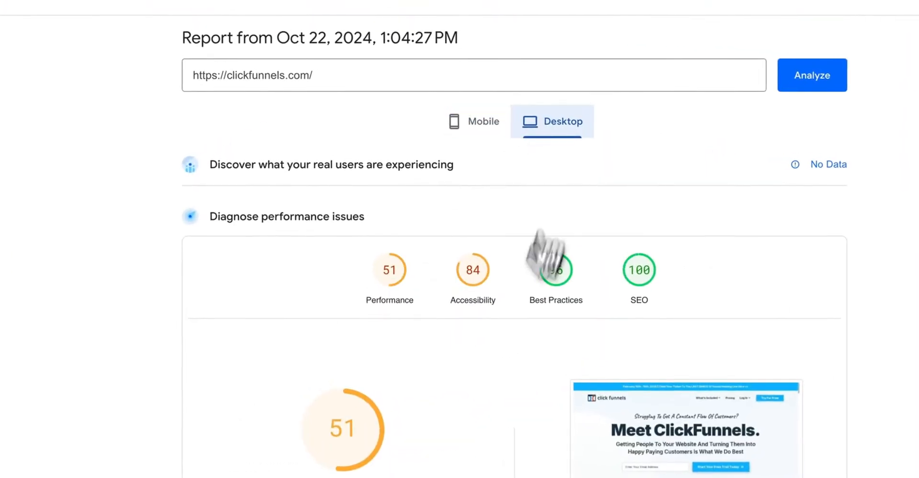